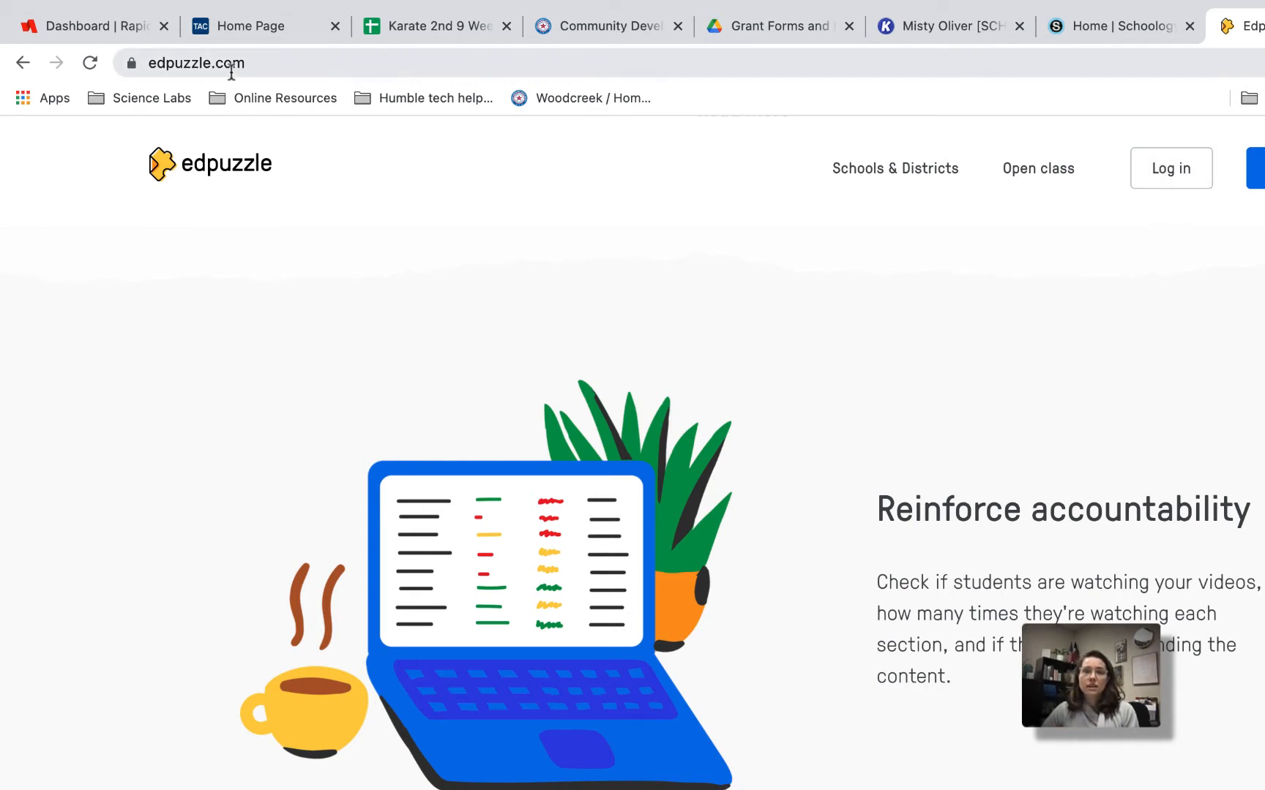
Step: Log in to Edpuzzle as a teacher with the existing Google account
{"action": "left_click", "coordinate": [1154, 183]}
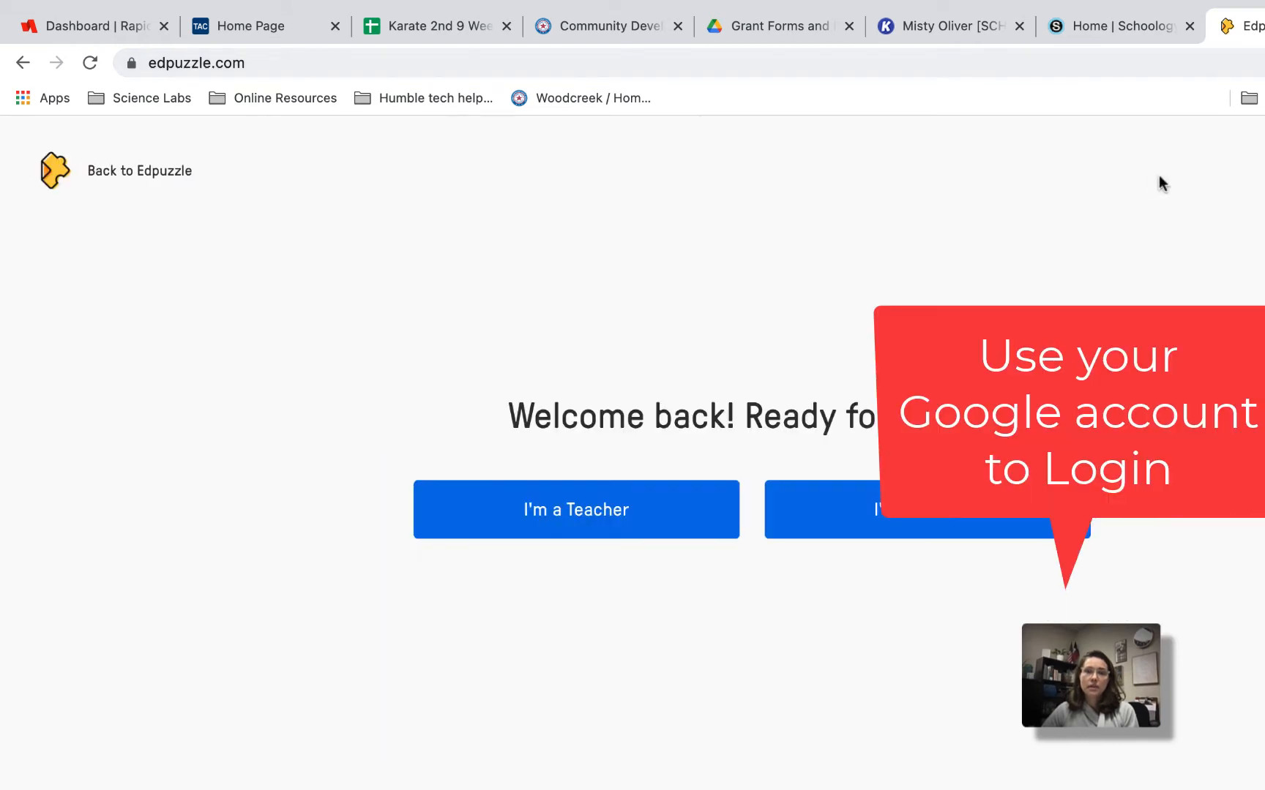
{"action": "left_click", "coordinate": [576, 510]}
{"action": "left_click", "coordinate": [646, 638]}
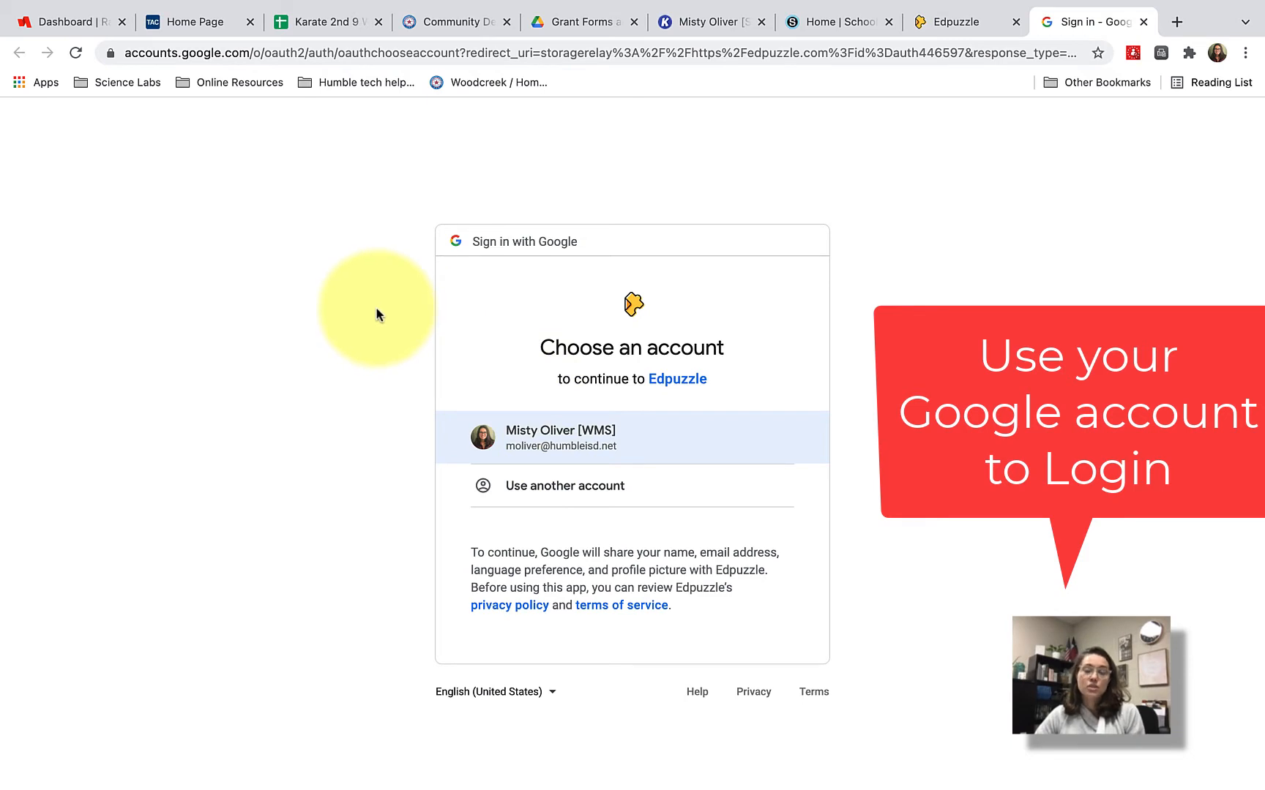
{"action": "left_click", "coordinate": [558, 437]}
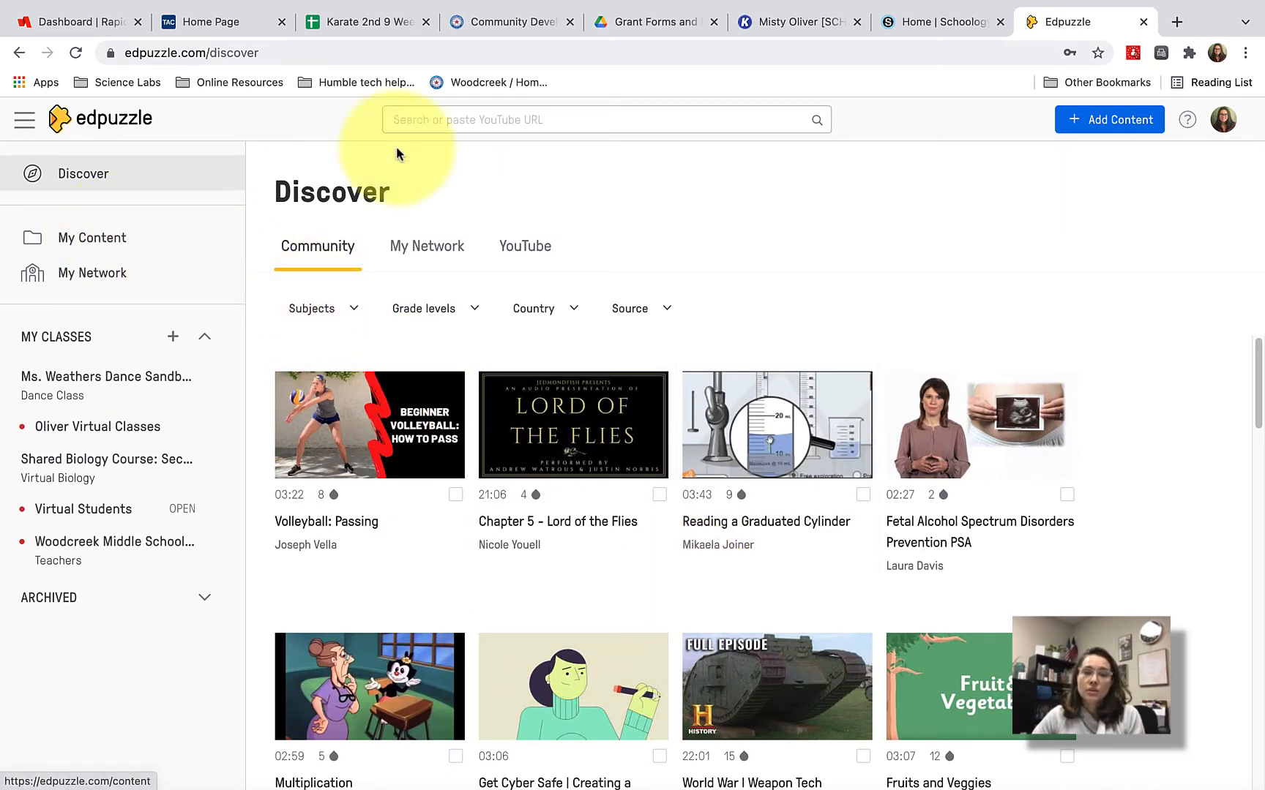
Step: Search the Edpuzzle community videos for "dichotomous key"
{"action": "left_click", "coordinate": [475, 123]}
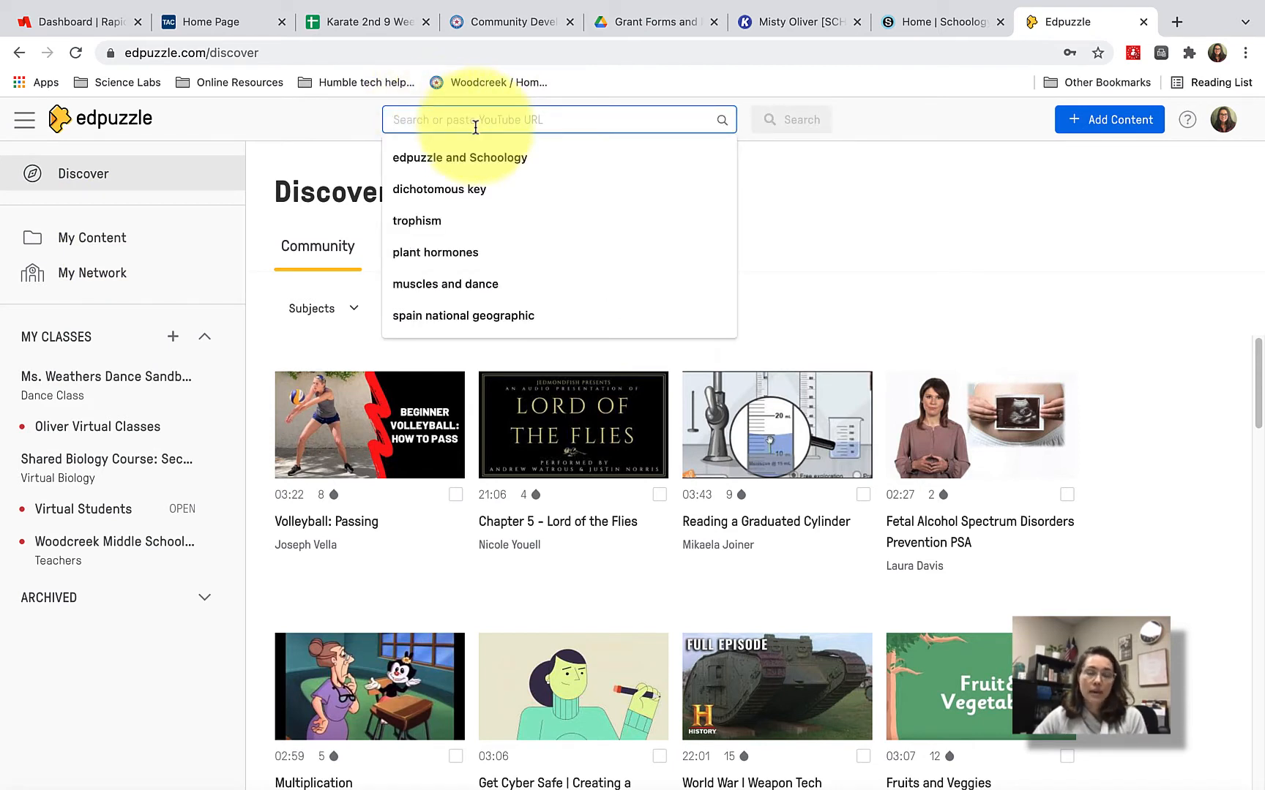
{"action": "left_click", "coordinate": [458, 188]}
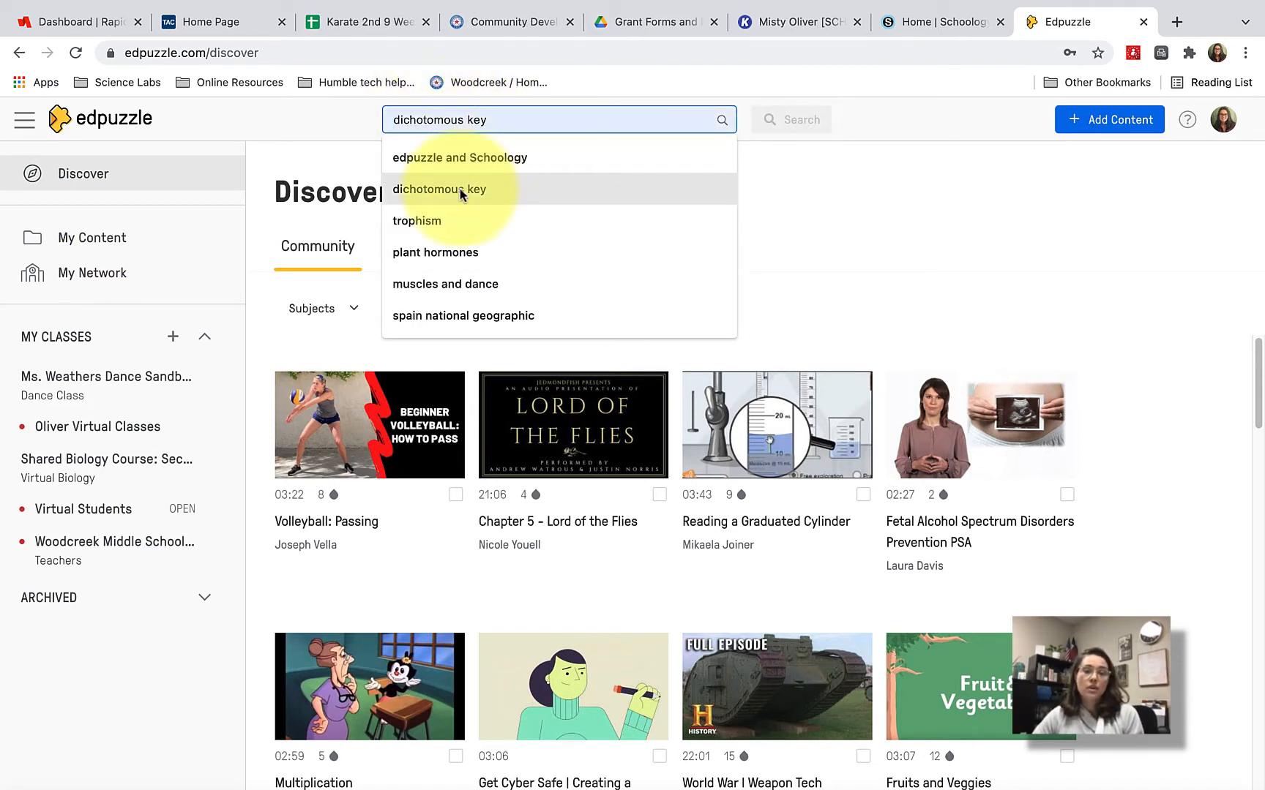
{"action": "left_click", "coordinate": [460, 188]}
{"action": "left_click", "coordinate": [757, 138]}
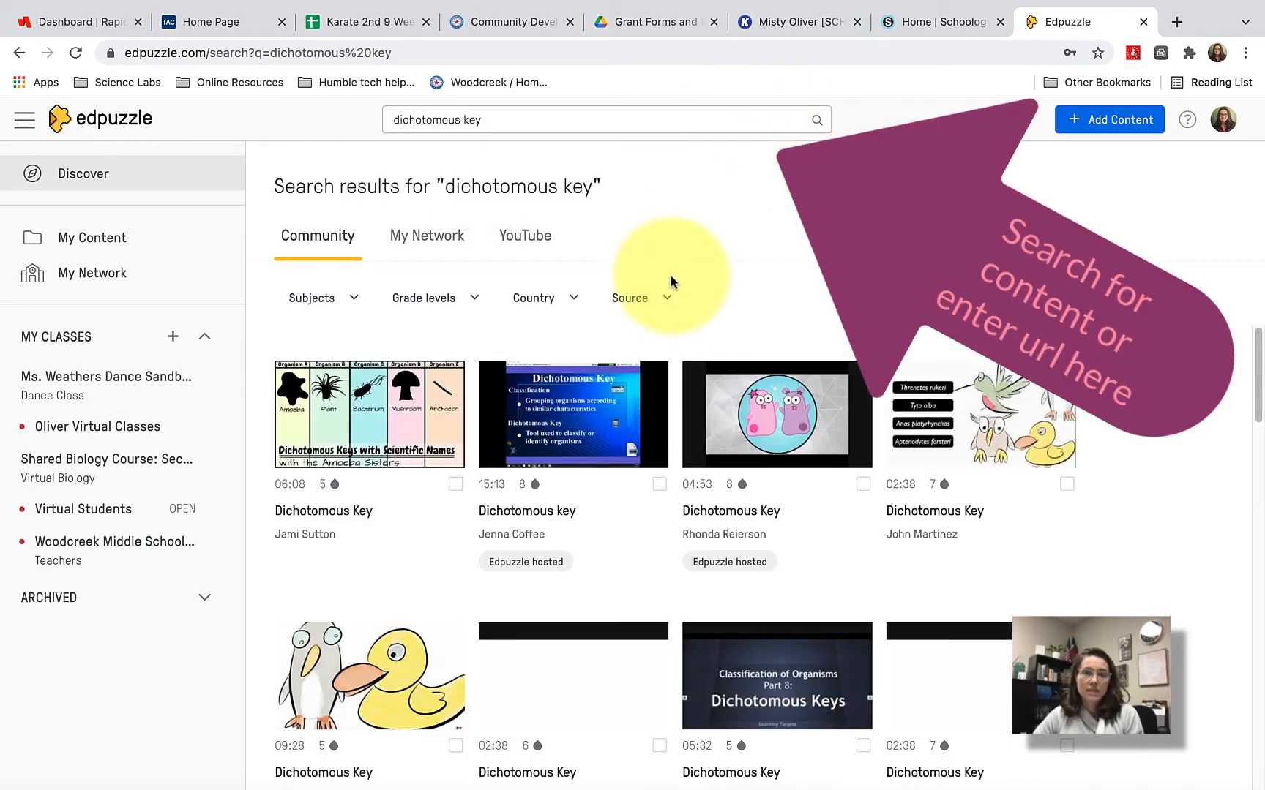
{"action": "mouse_move", "coordinate": [603, 416]}
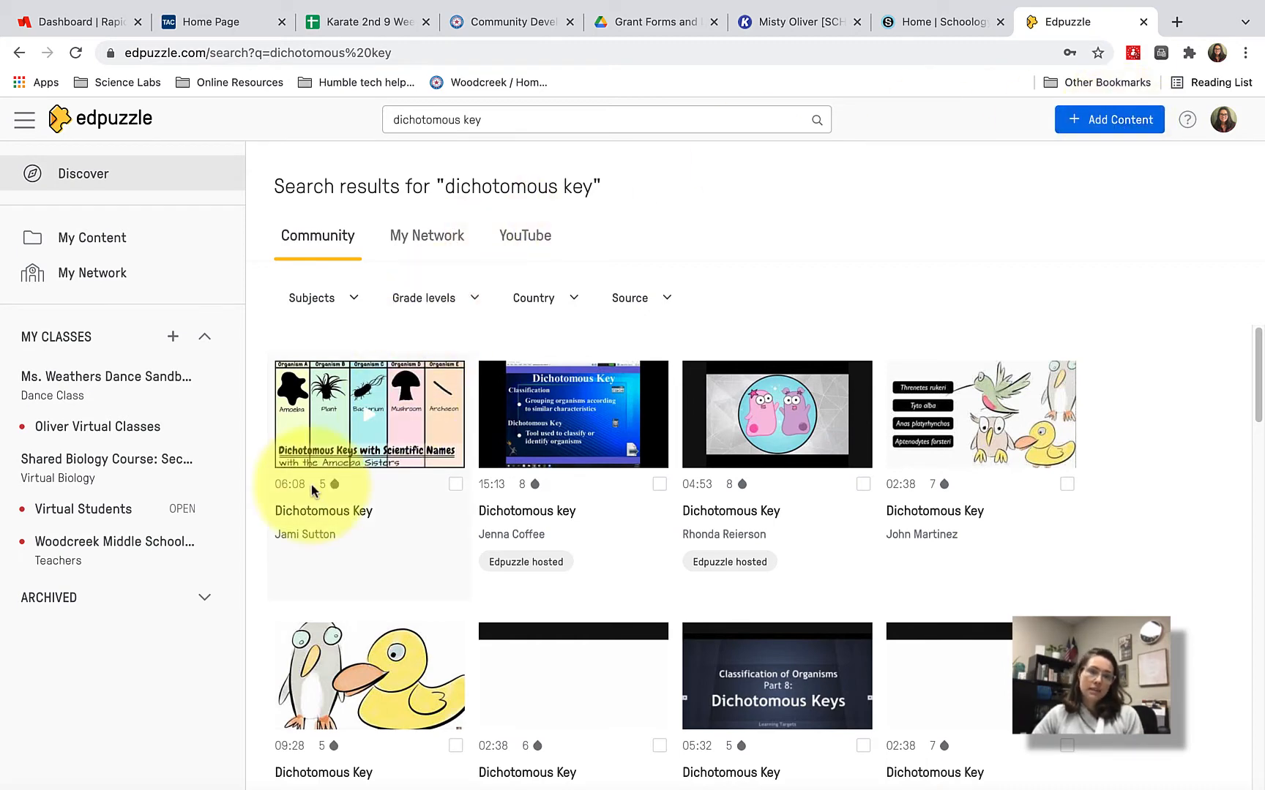
Step: Preview the 06:08 Amoeba Sisters "Dichotomous Key" video and go to its first embedded question at 00:52
{"action": "left_click", "coordinate": [338, 435]}
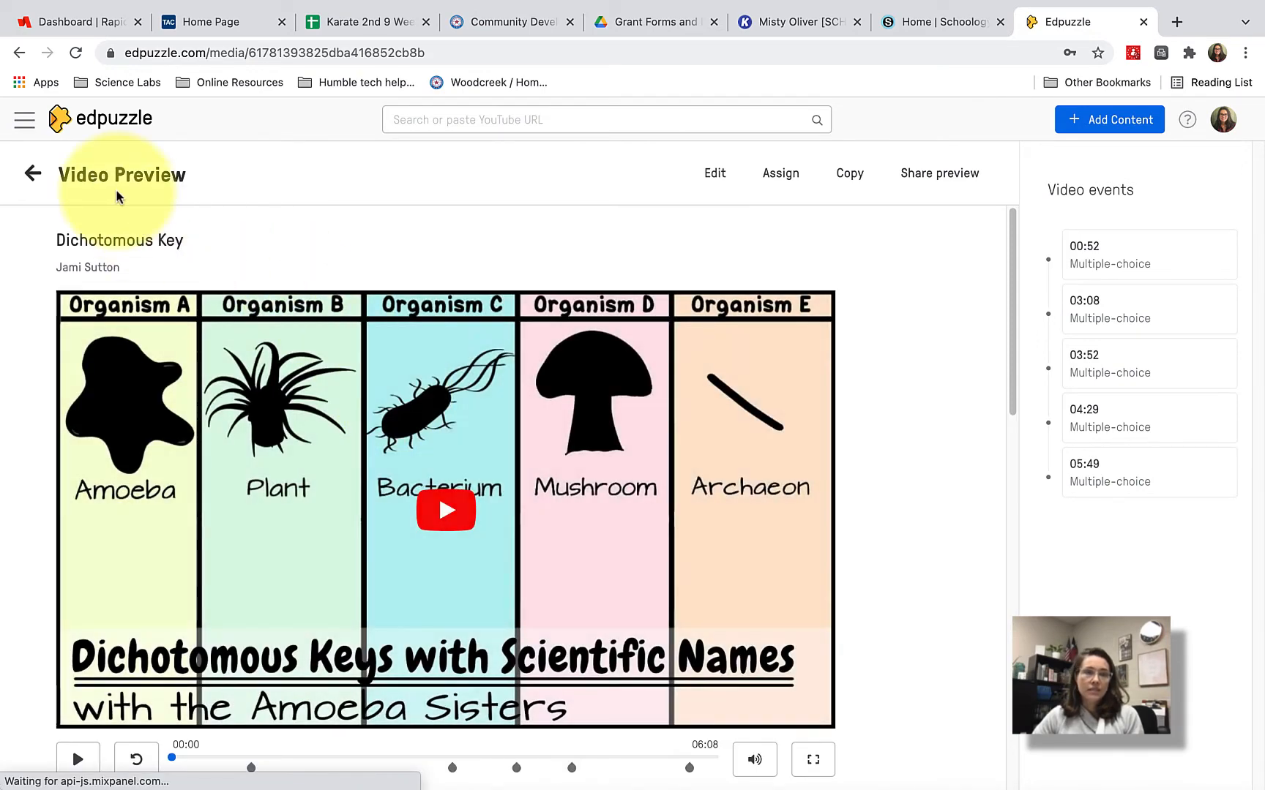
{"action": "scroll", "coordinate": [347, 616], "scroll_direction": "down", "scroll_amount": 2}
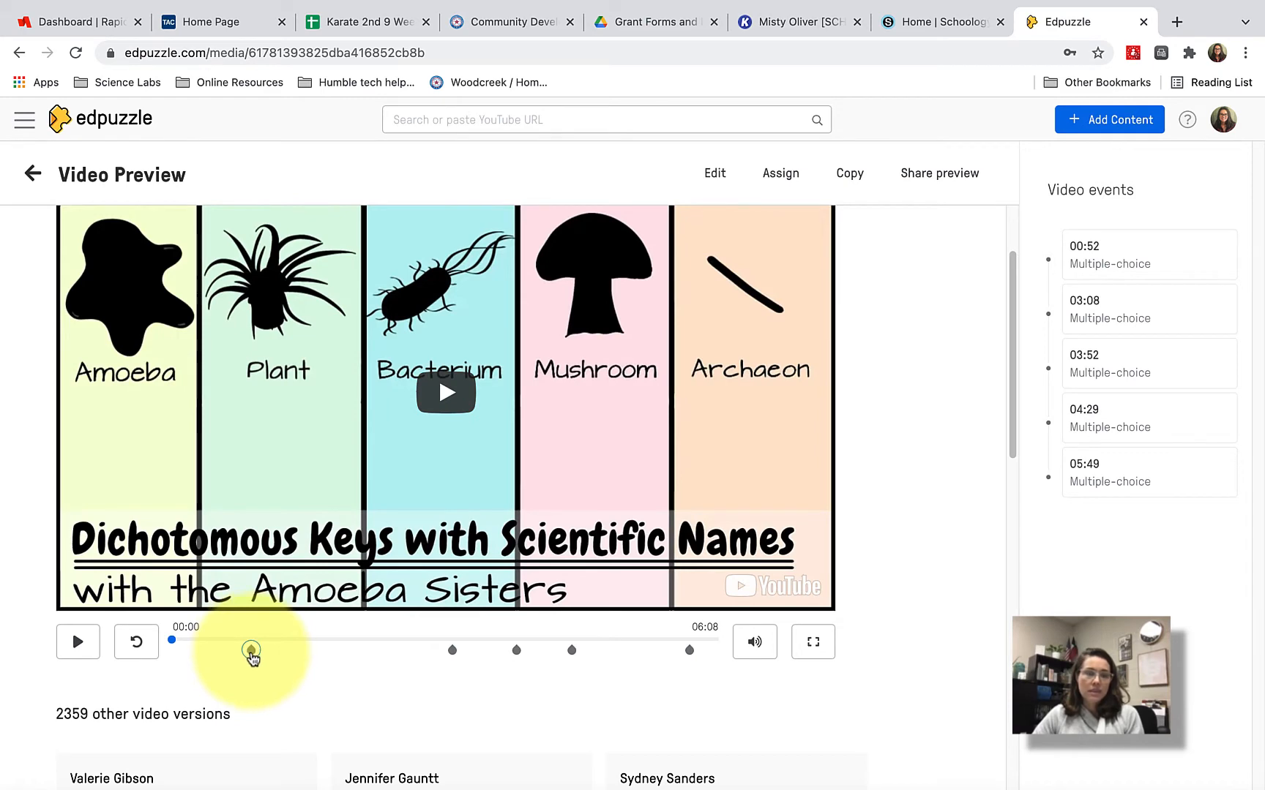
{"action": "left_click", "coordinate": [251, 652]}
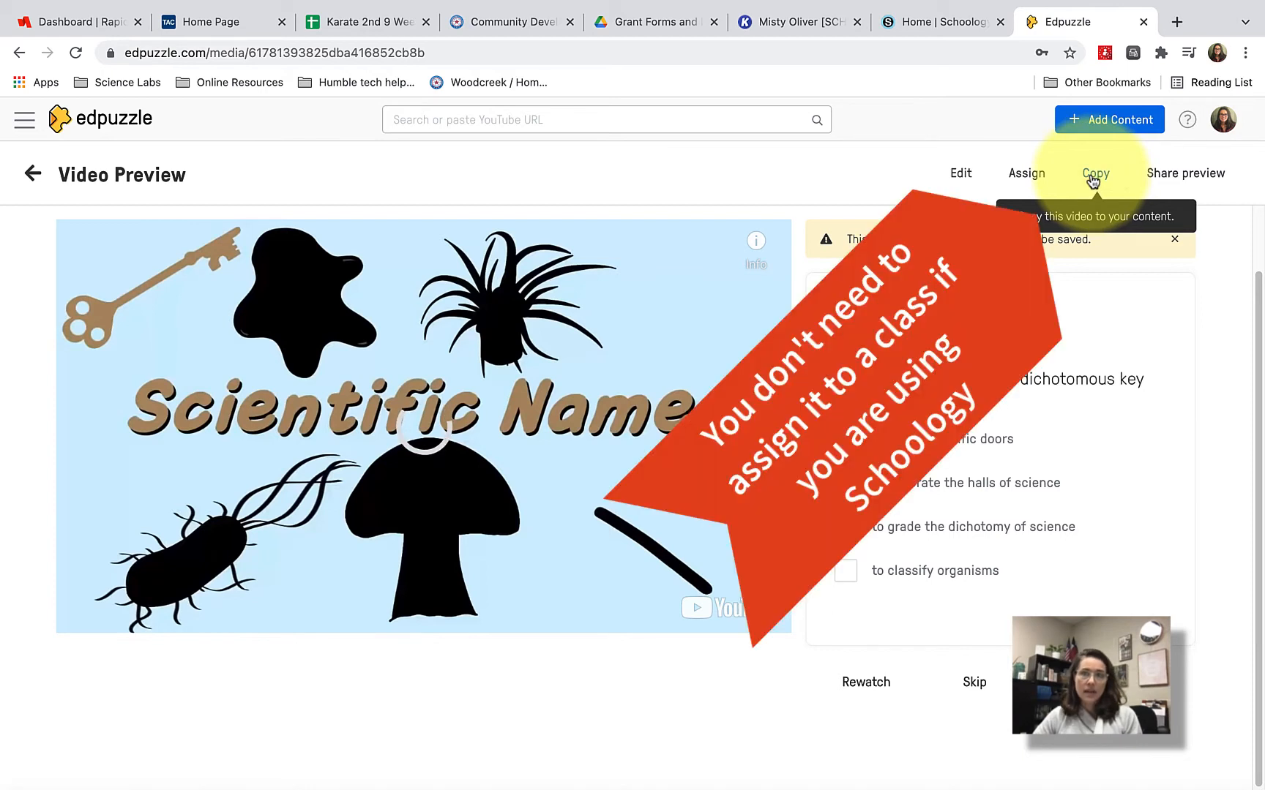
Step: Copy the previewed "Dichotomous Key" video to the teacher's own content and open My Content
{"action": "left_click", "coordinate": [1091, 177]}
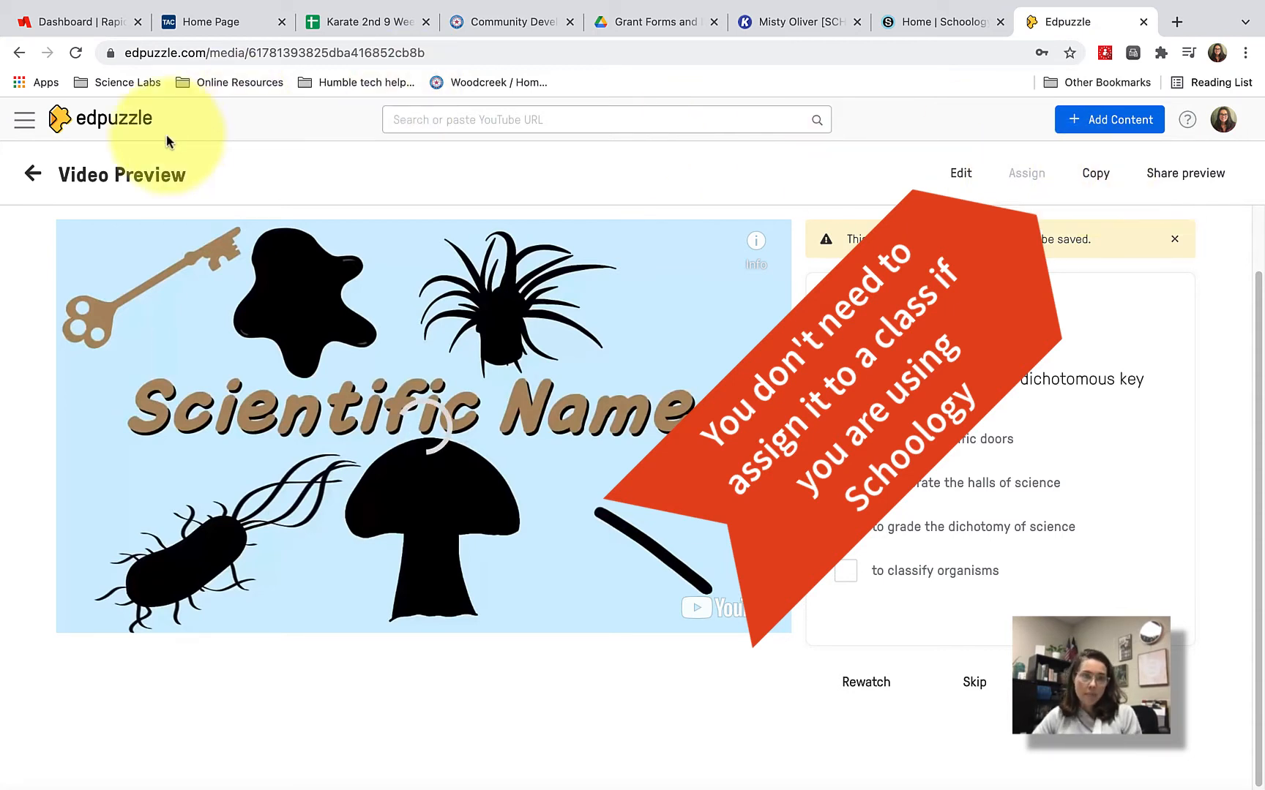
{"action": "left_click", "coordinate": [24, 131]}
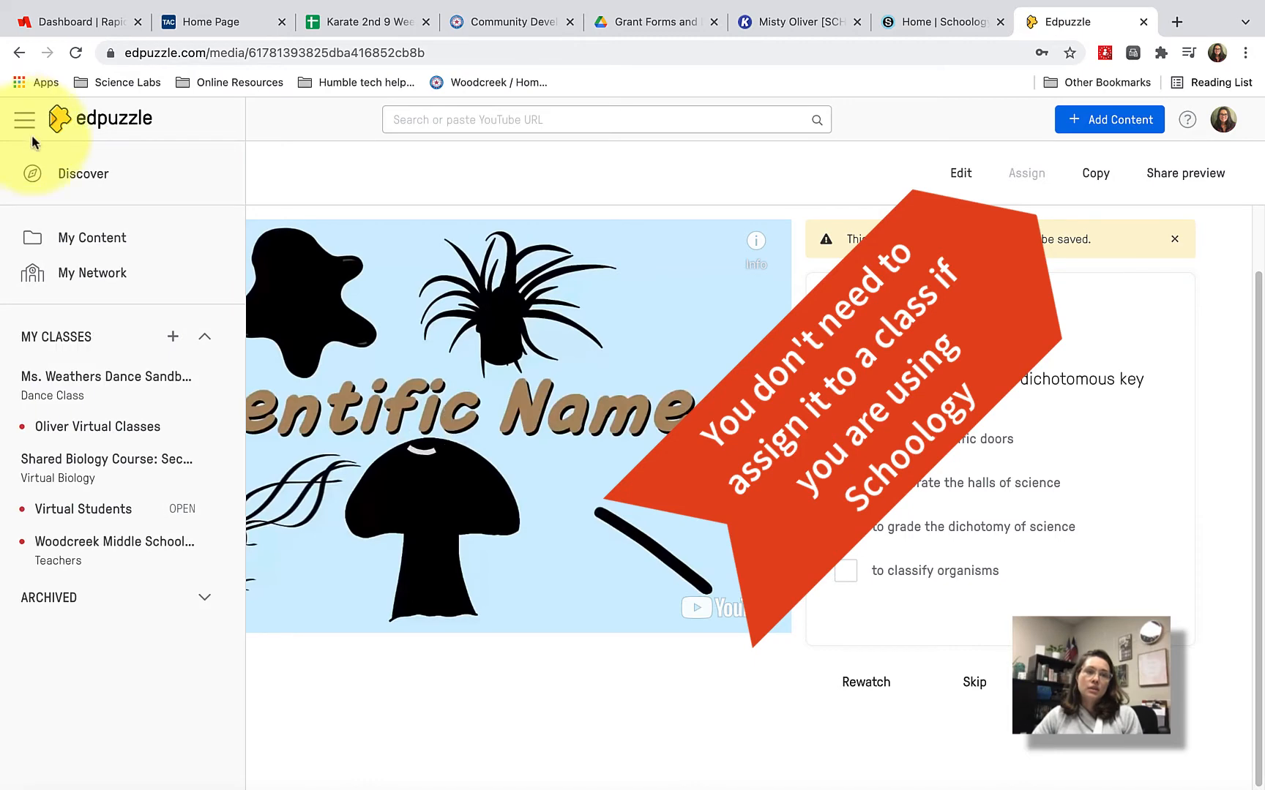
{"action": "left_click", "coordinate": [78, 247]}
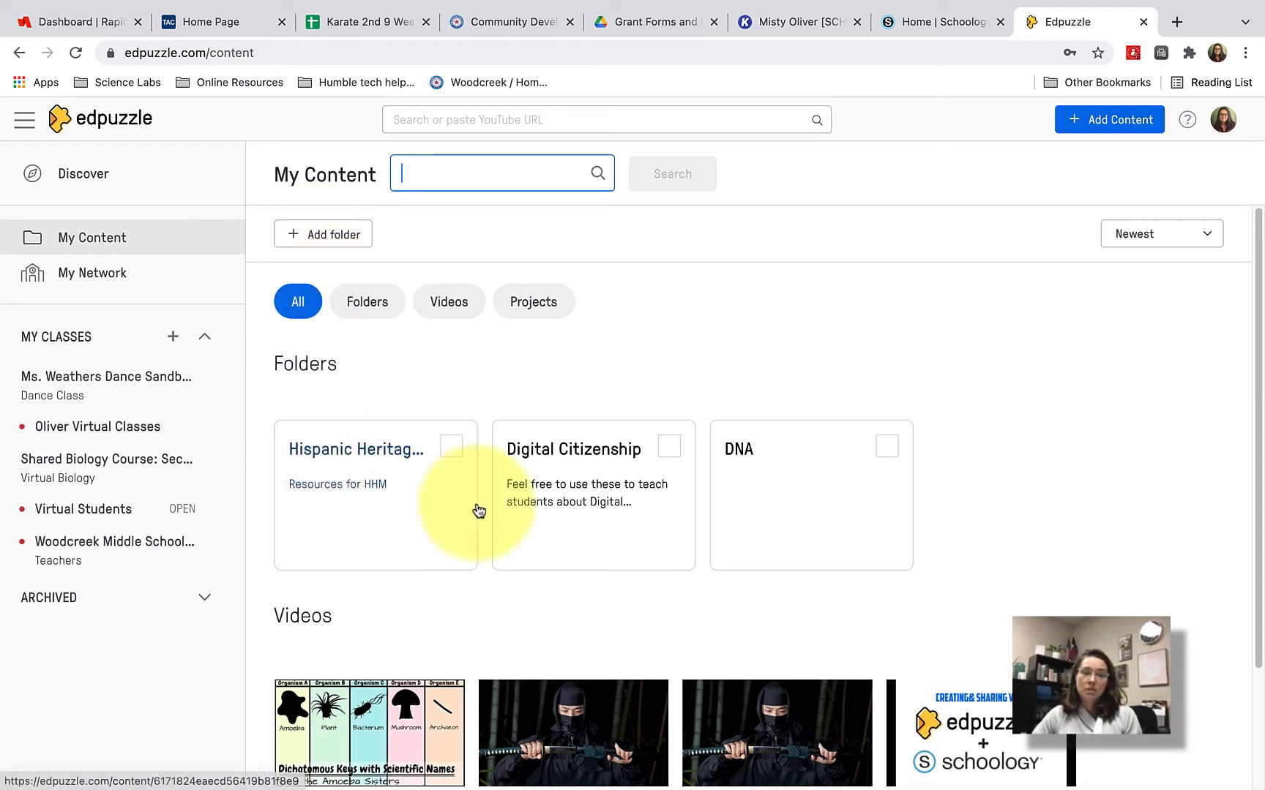
Step: Look through the videos in the Digital Citizenship folder, and return to the My Content overview
{"action": "left_click", "coordinate": [566, 457]}
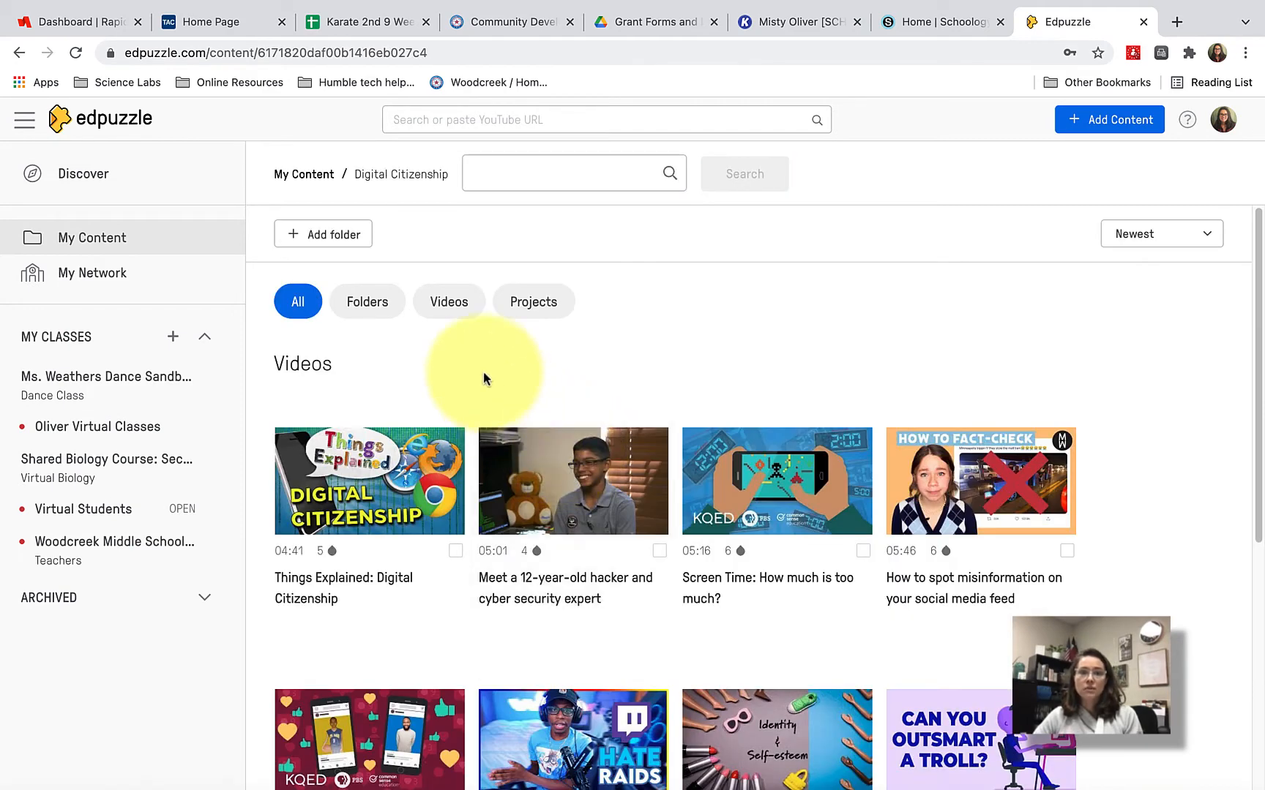
{"action": "scroll", "coordinate": [522, 370], "scroll_direction": "down", "scroll_amount": 1}
{"action": "scroll", "coordinate": [531, 439], "scroll_direction": "down", "scroll_amount": 5}
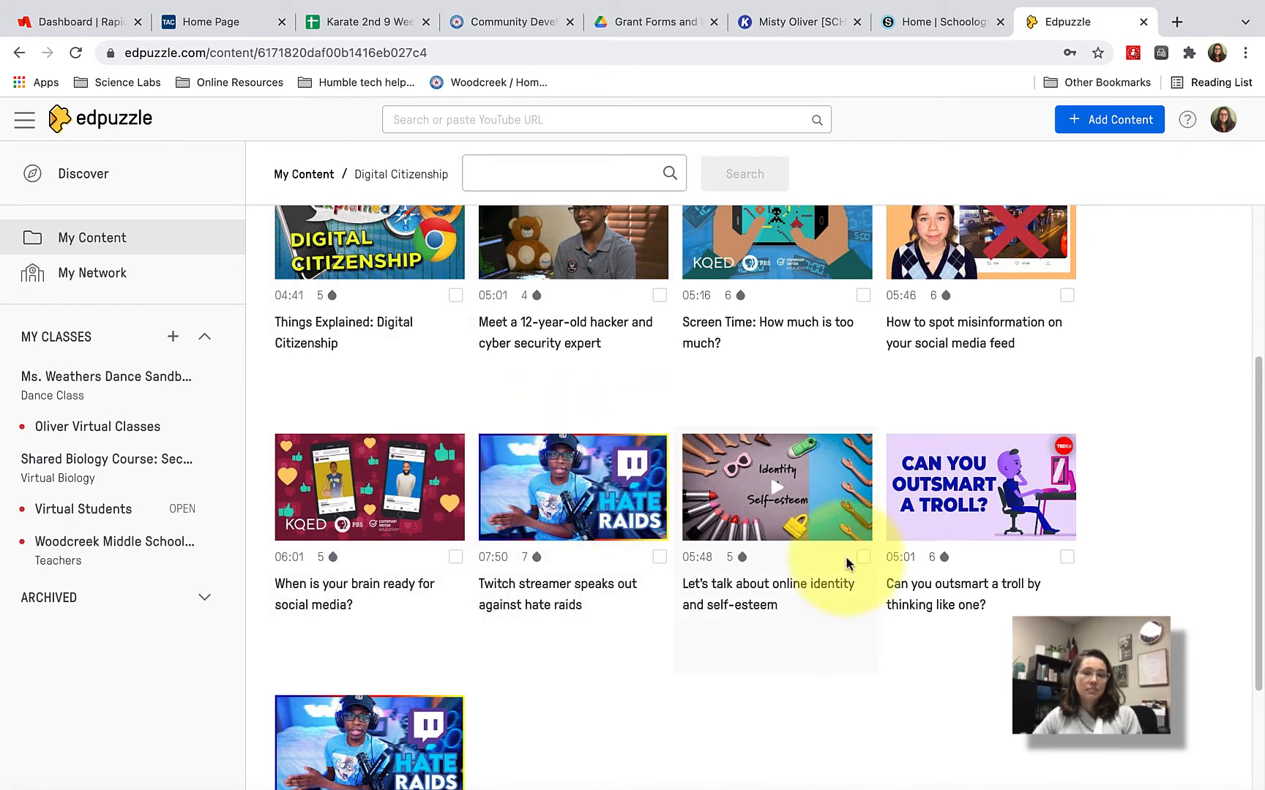
{"action": "scroll", "coordinate": [688, 432], "scroll_direction": "up", "scroll_amount": 4}
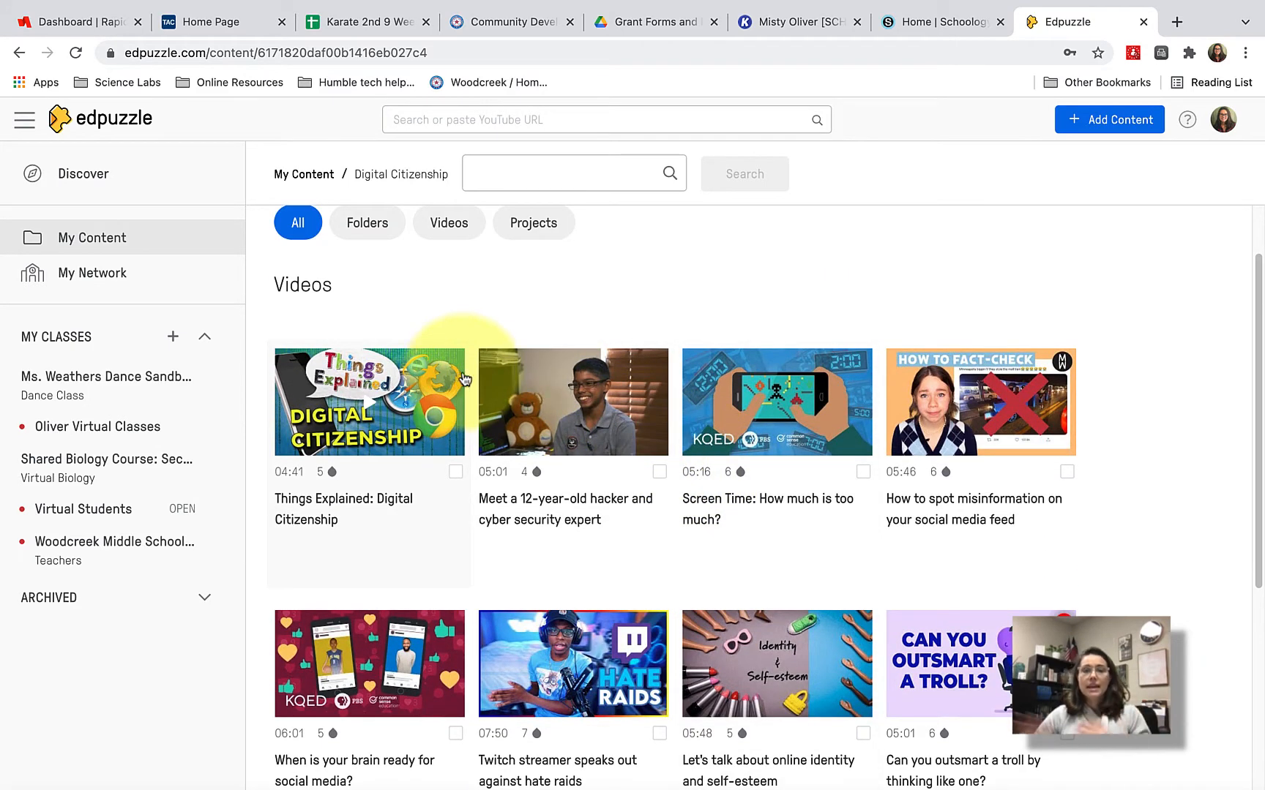
{"action": "left_click", "coordinate": [110, 241]}
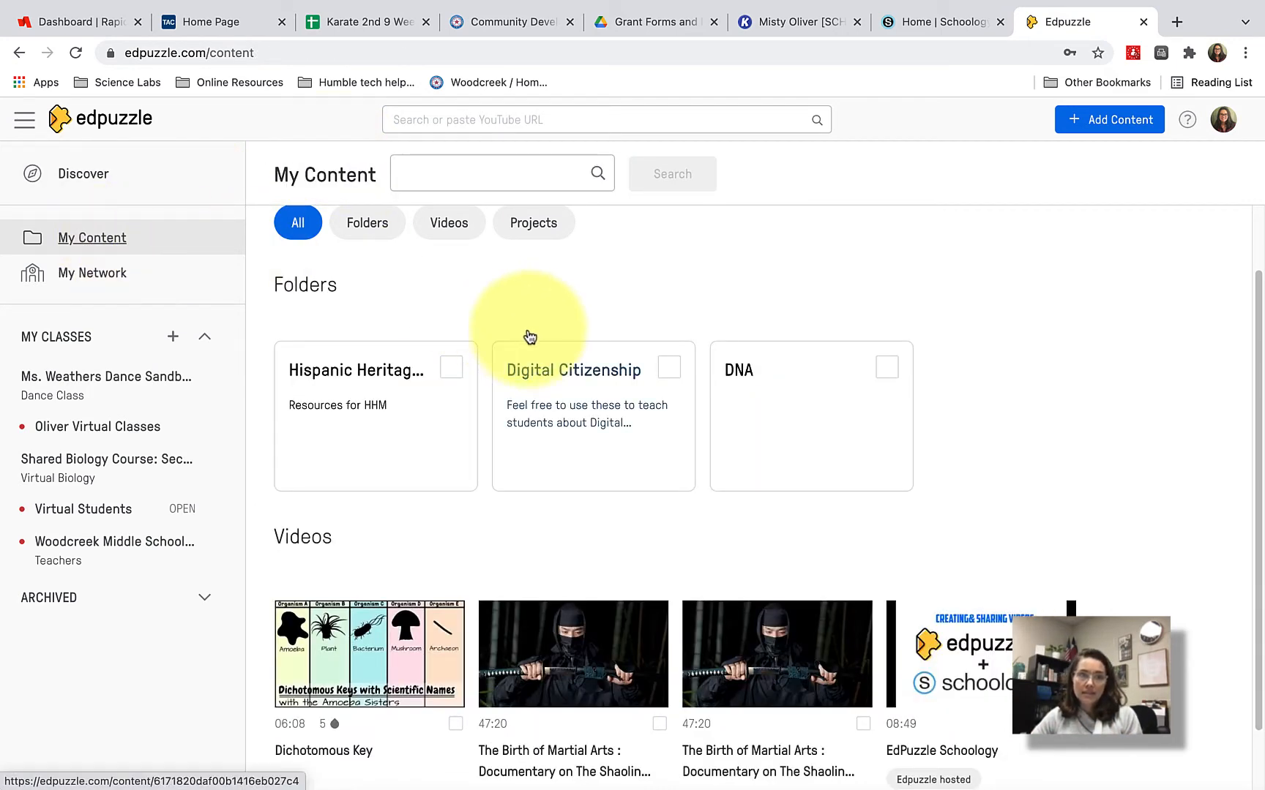
{"action": "scroll", "coordinate": [522, 337], "scroll_direction": "down", "scroll_amount": 1}
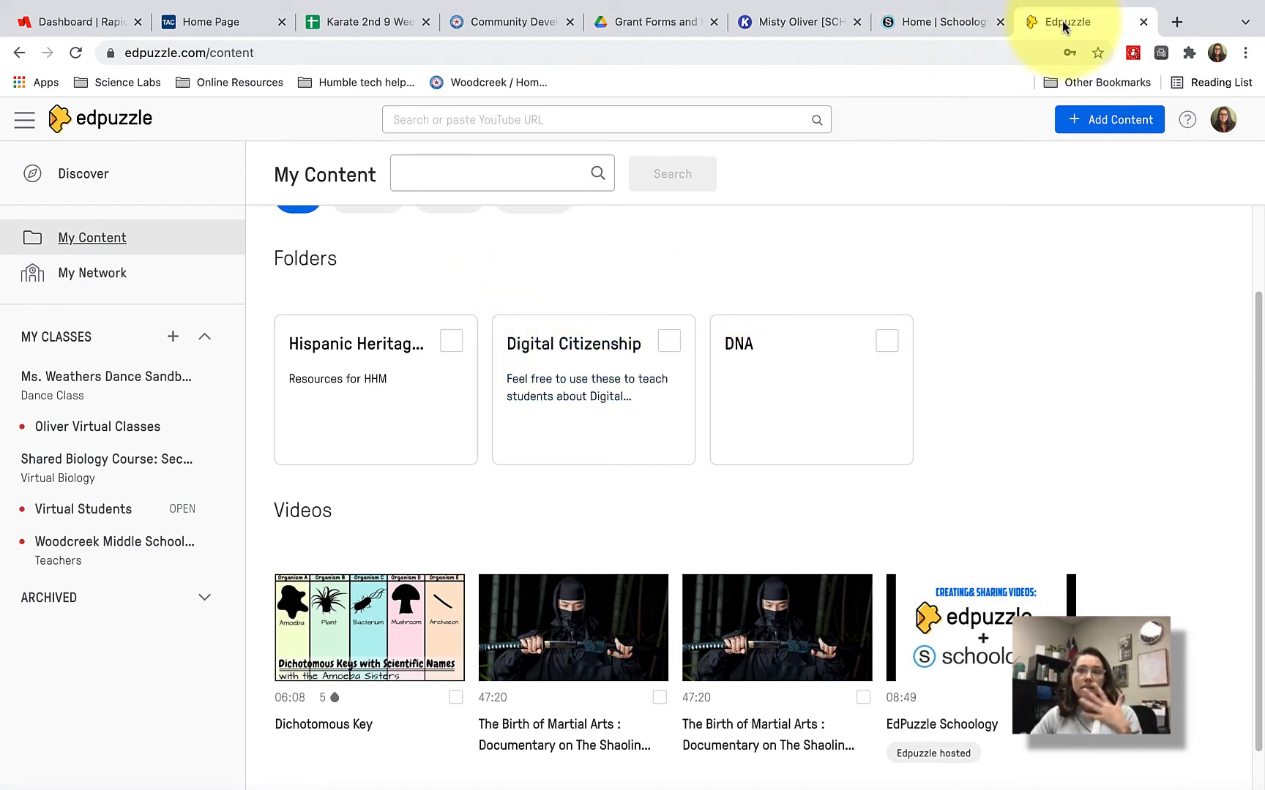
Step: Switch to Schoology and open the Woodcreek Middle School 2021-22 course
{"action": "left_click", "coordinate": [972, 25]}
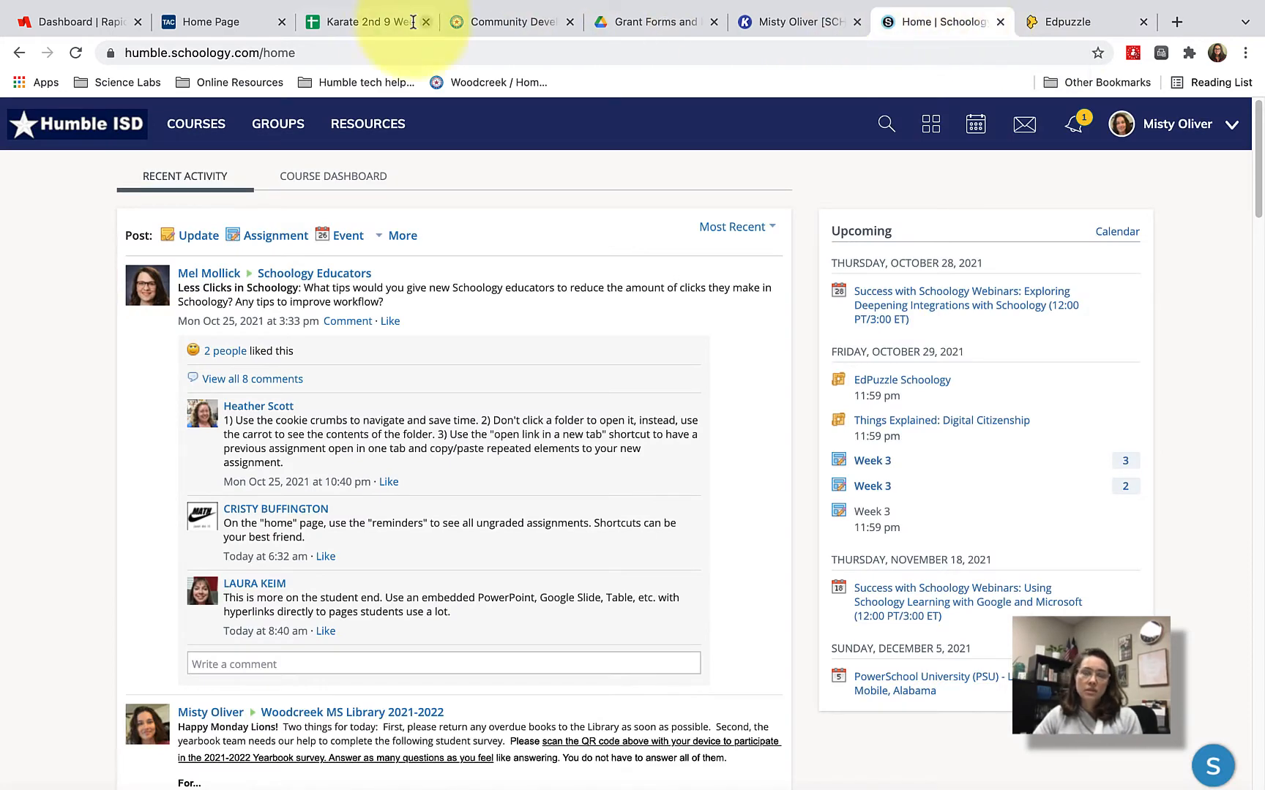
{"action": "left_click", "coordinate": [217, 134]}
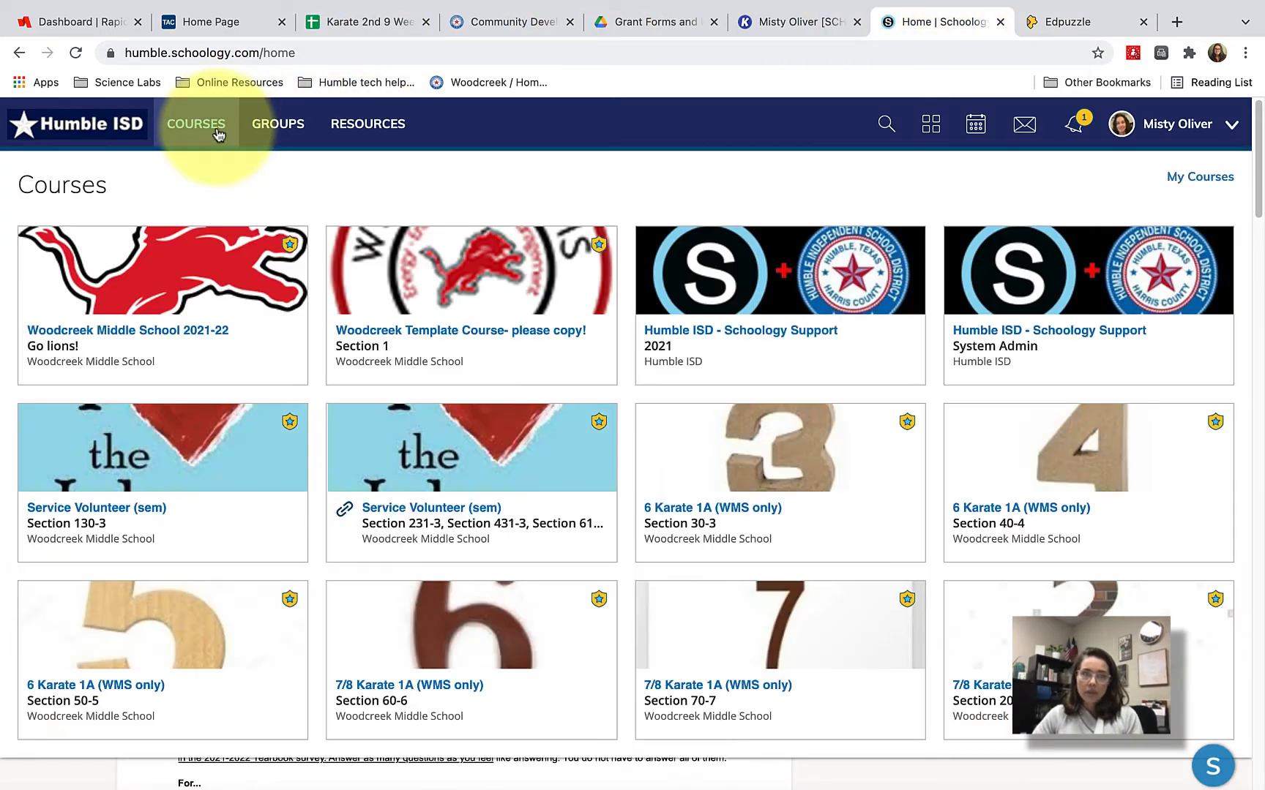
{"action": "left_click", "coordinate": [244, 302]}
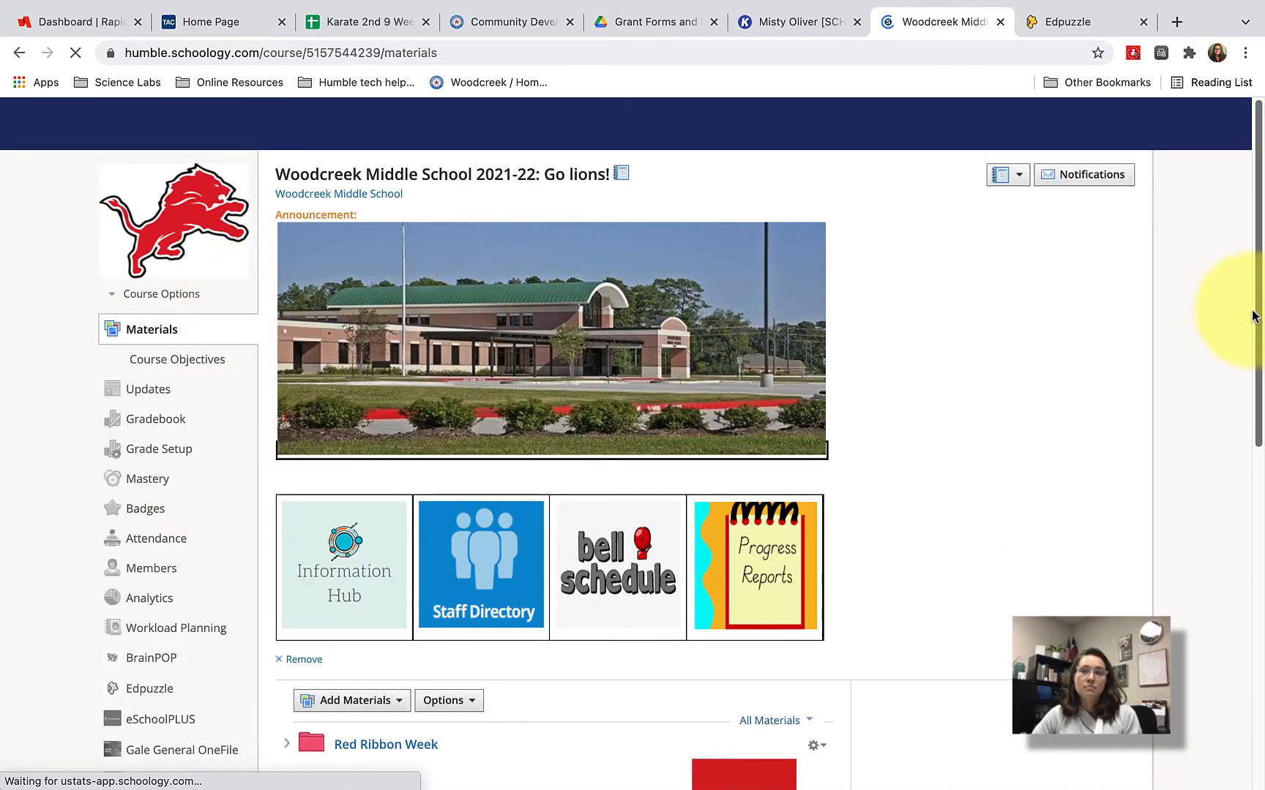
Step: Expand the Digital Citizenship folder in the course materials
{"action": "left_click_drag", "start_coordinate": [1259, 310], "coordinate": [1263, 366]}
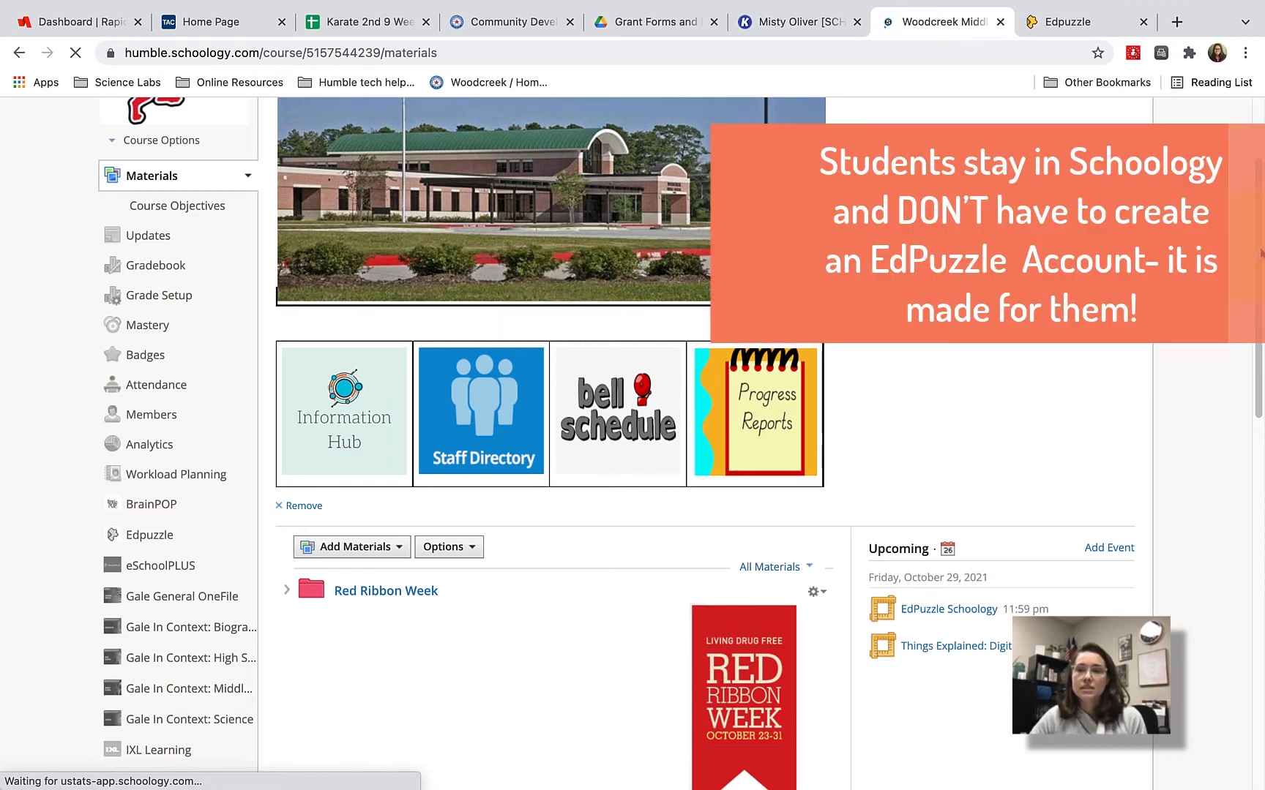
{"action": "left_click_drag", "start_coordinate": [1260, 252], "coordinate": [1263, 375]}
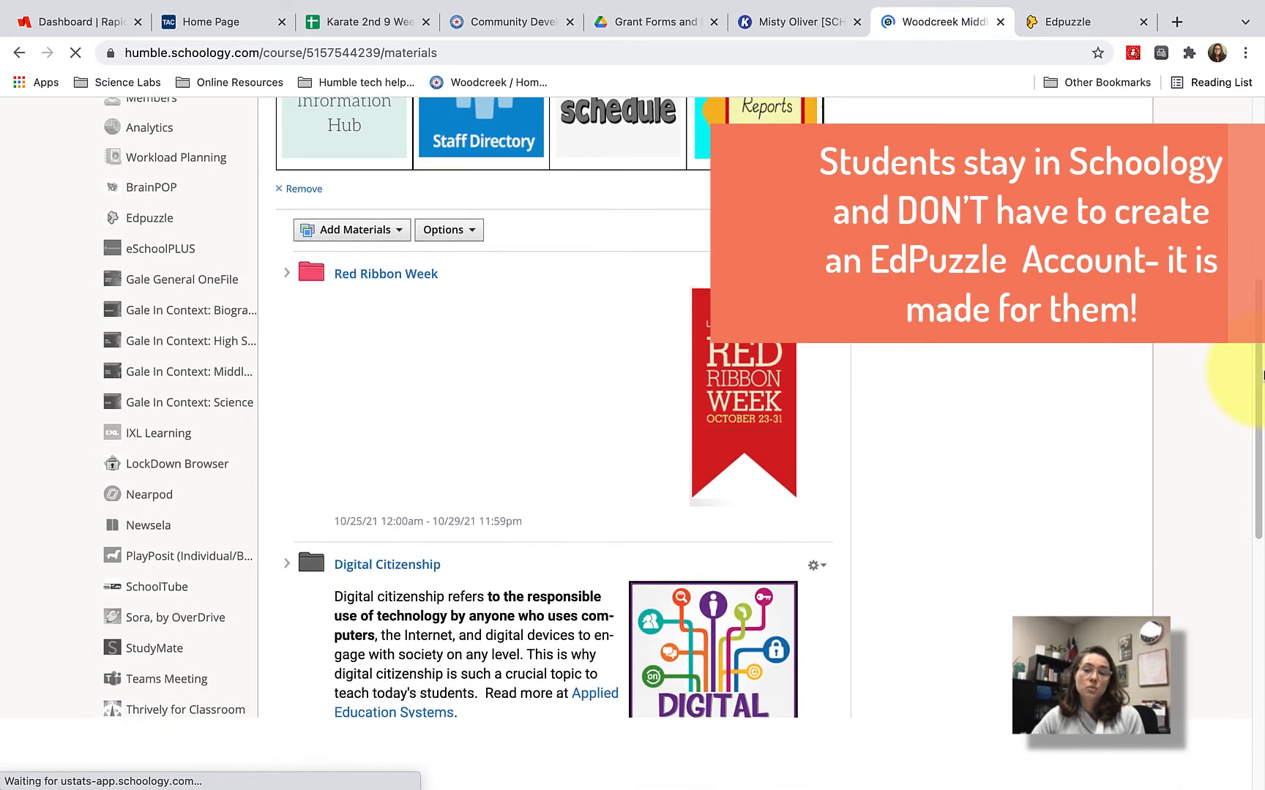
{"action": "scroll", "coordinate": [562, 472], "scroll_direction": "down", "scroll_amount": 1}
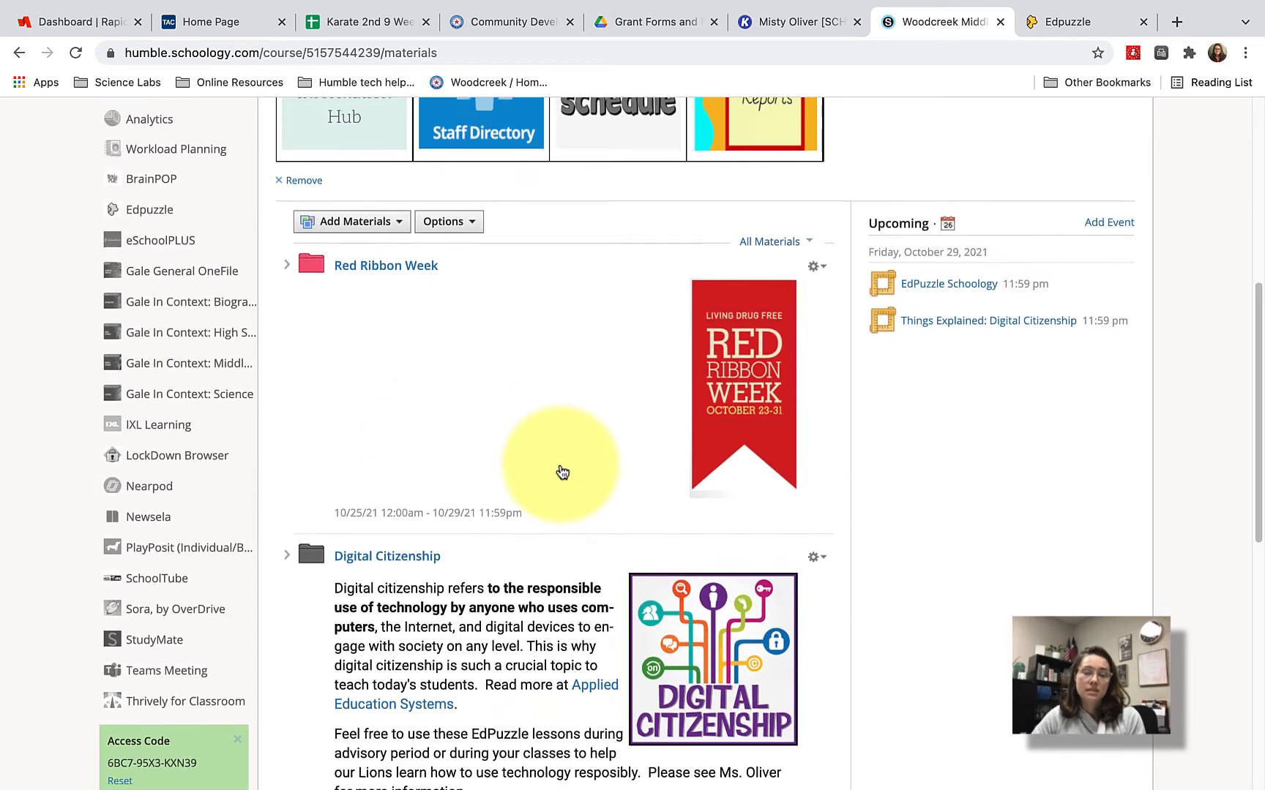
{"action": "scroll", "coordinate": [562, 472], "scroll_direction": "down", "scroll_amount": 3}
{"action": "left_click", "coordinate": [287, 359]}
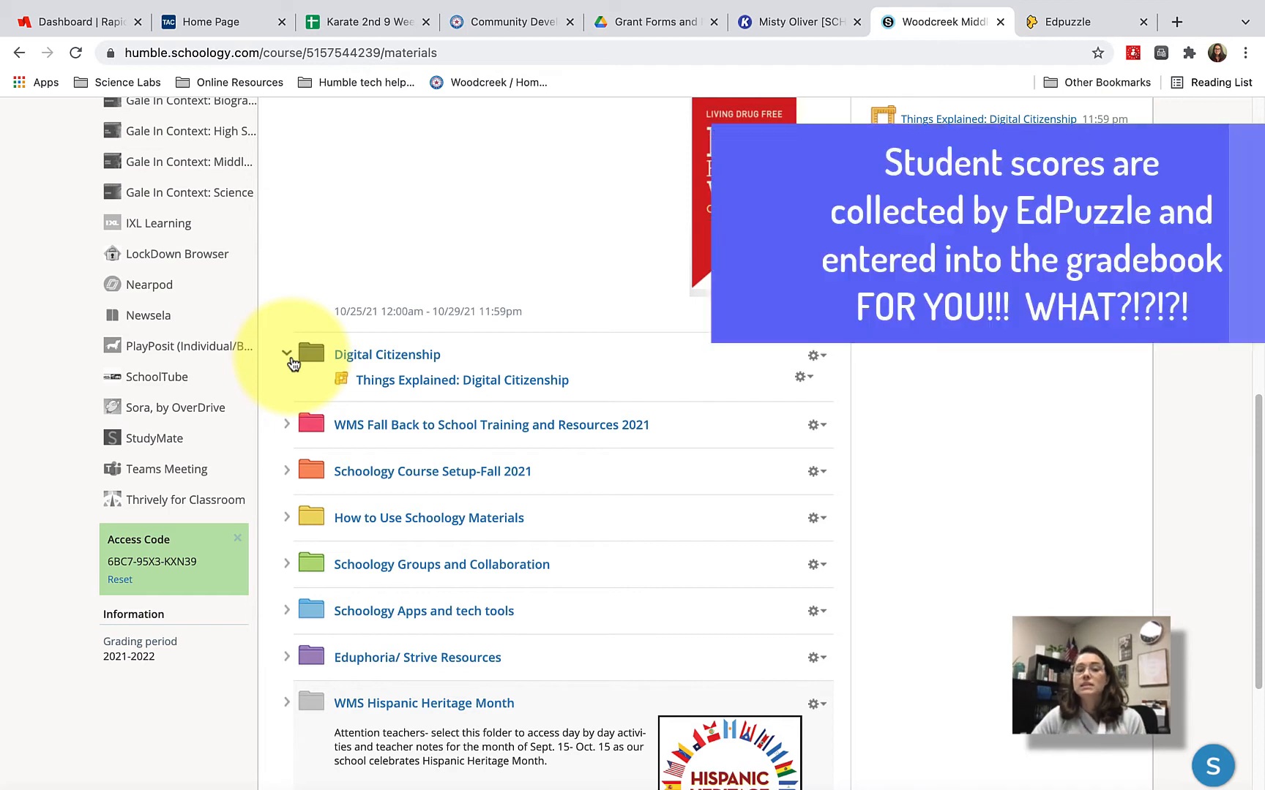
Step: Start adding Edpuzzle material to the Digital Citizenship folder, directly below "Things Explained: Digital Citizenship"
{"action": "left_click_drag", "start_coordinate": [293, 364], "coordinate": [359, 370]}
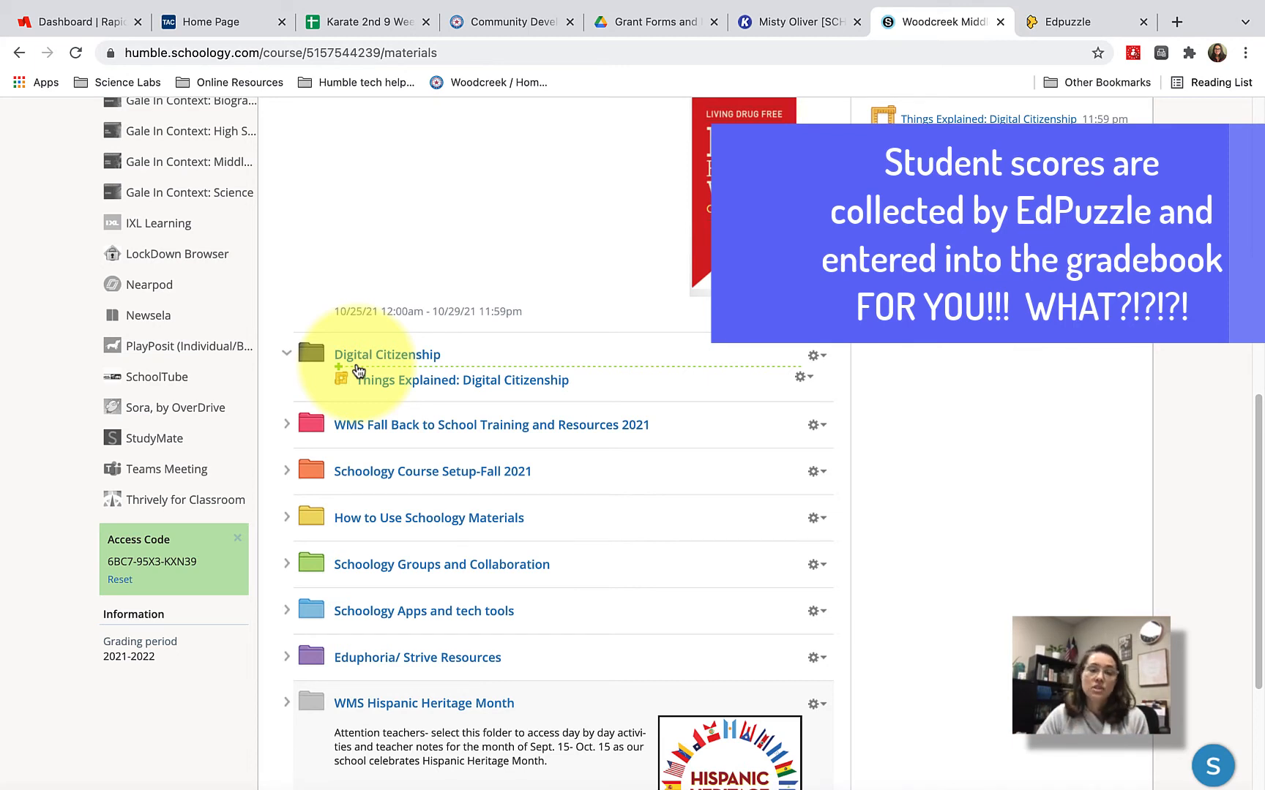
{"action": "left_click_drag", "start_coordinate": [358, 371], "coordinate": [391, 396]}
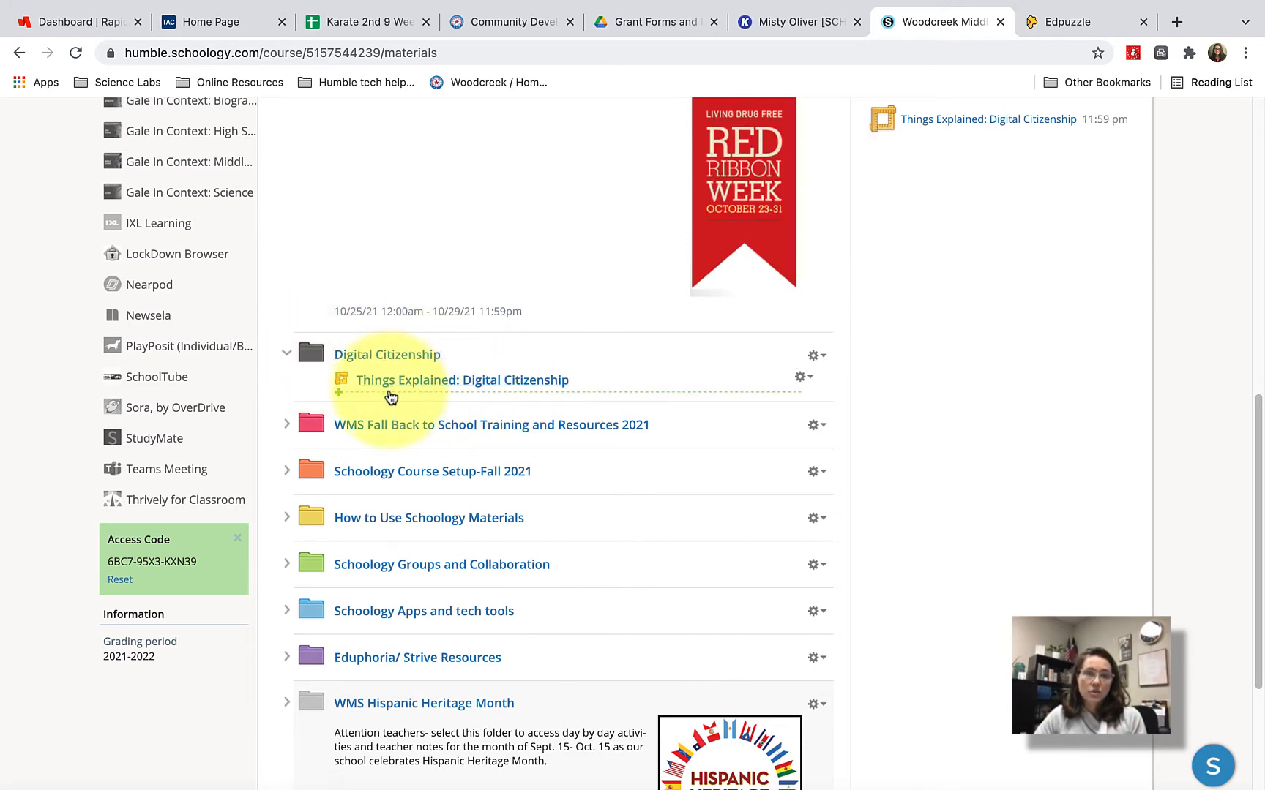
{"action": "left_click", "coordinate": [391, 394]}
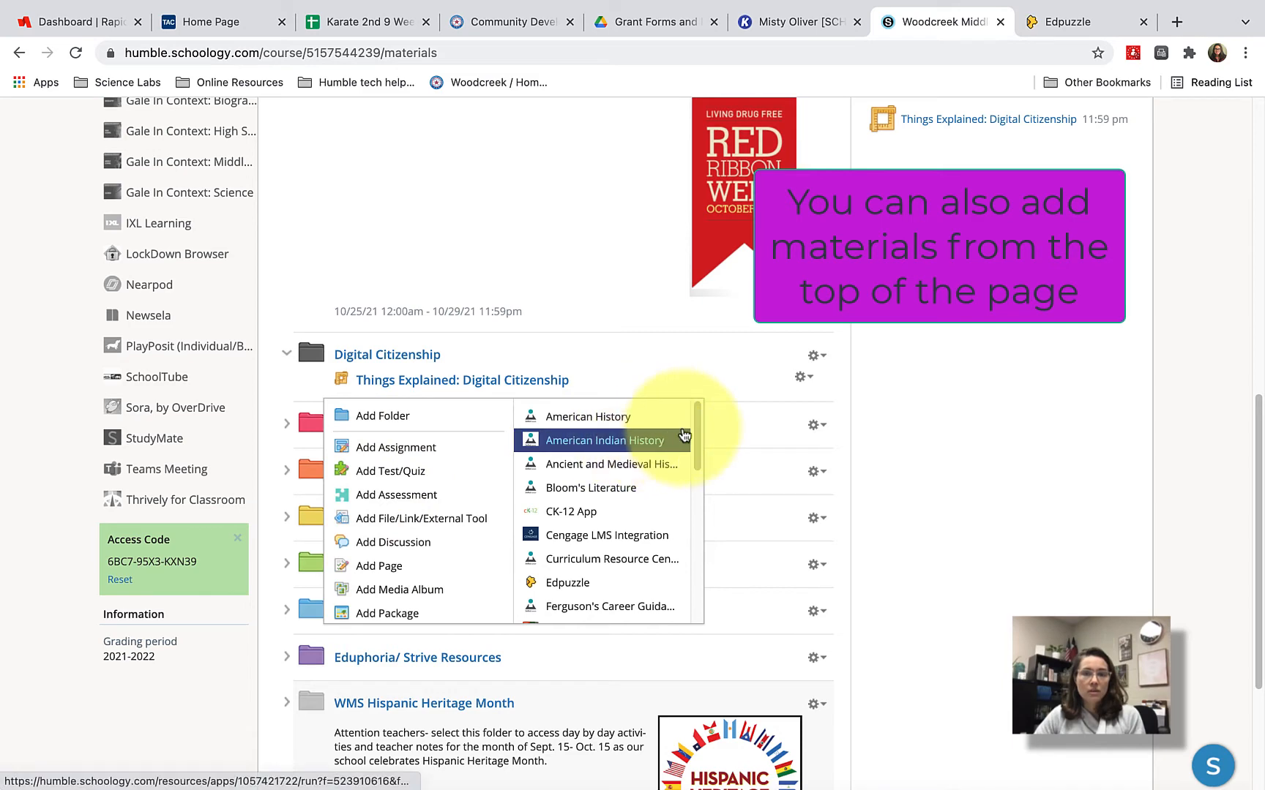
{"action": "left_click_drag", "start_coordinate": [700, 430], "coordinate": [699, 456]}
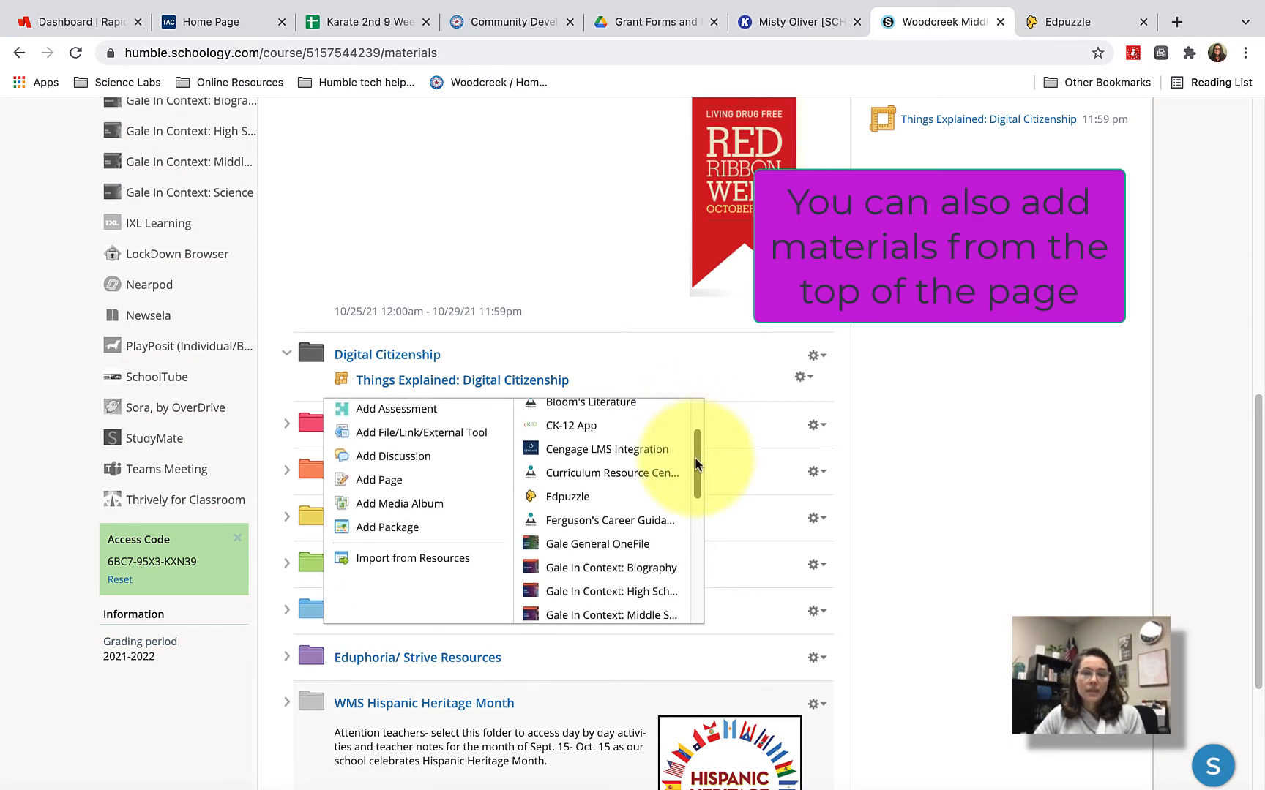
{"action": "left_click", "coordinate": [565, 498]}
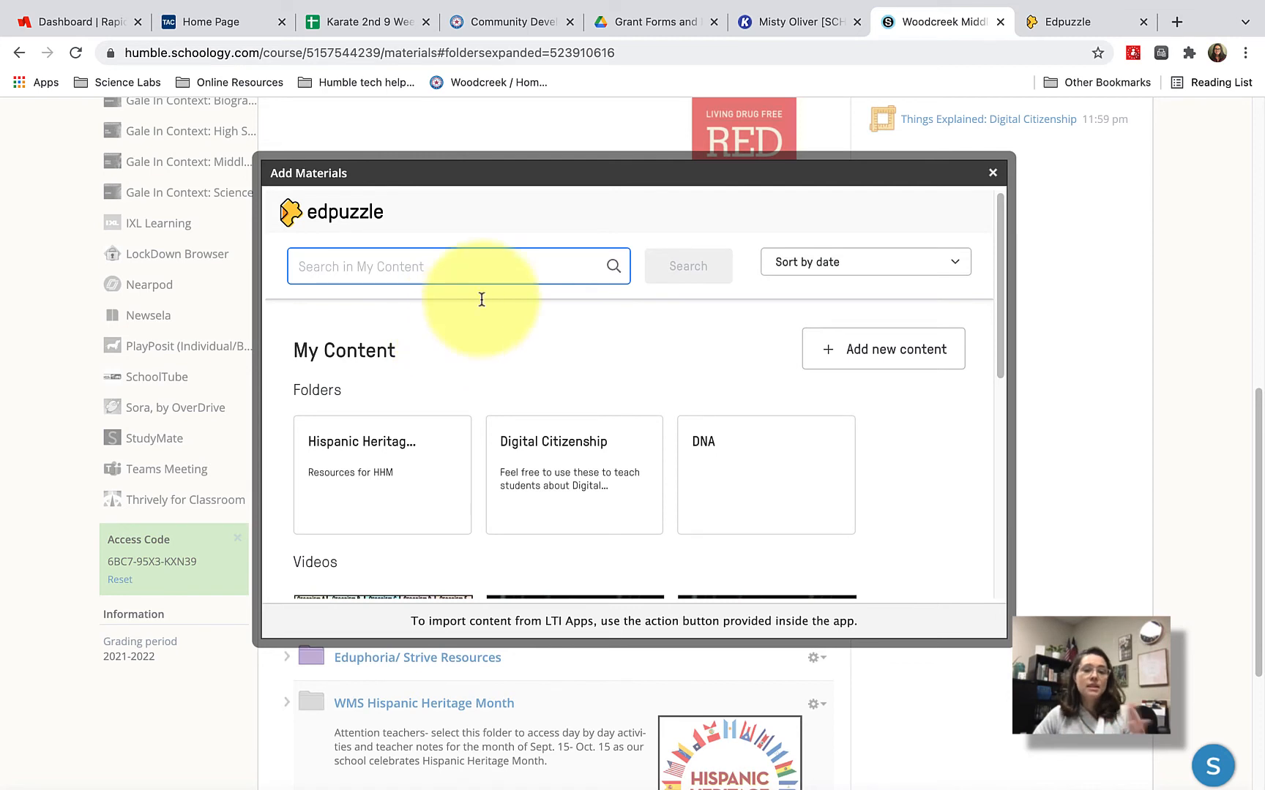
Step: Choose "Meet a 12-year-old hacker and cyber security expert" from the Edpuzzle Digital Citizenship folder and proceed to its assignment options
{"action": "left_click", "coordinate": [568, 449]}
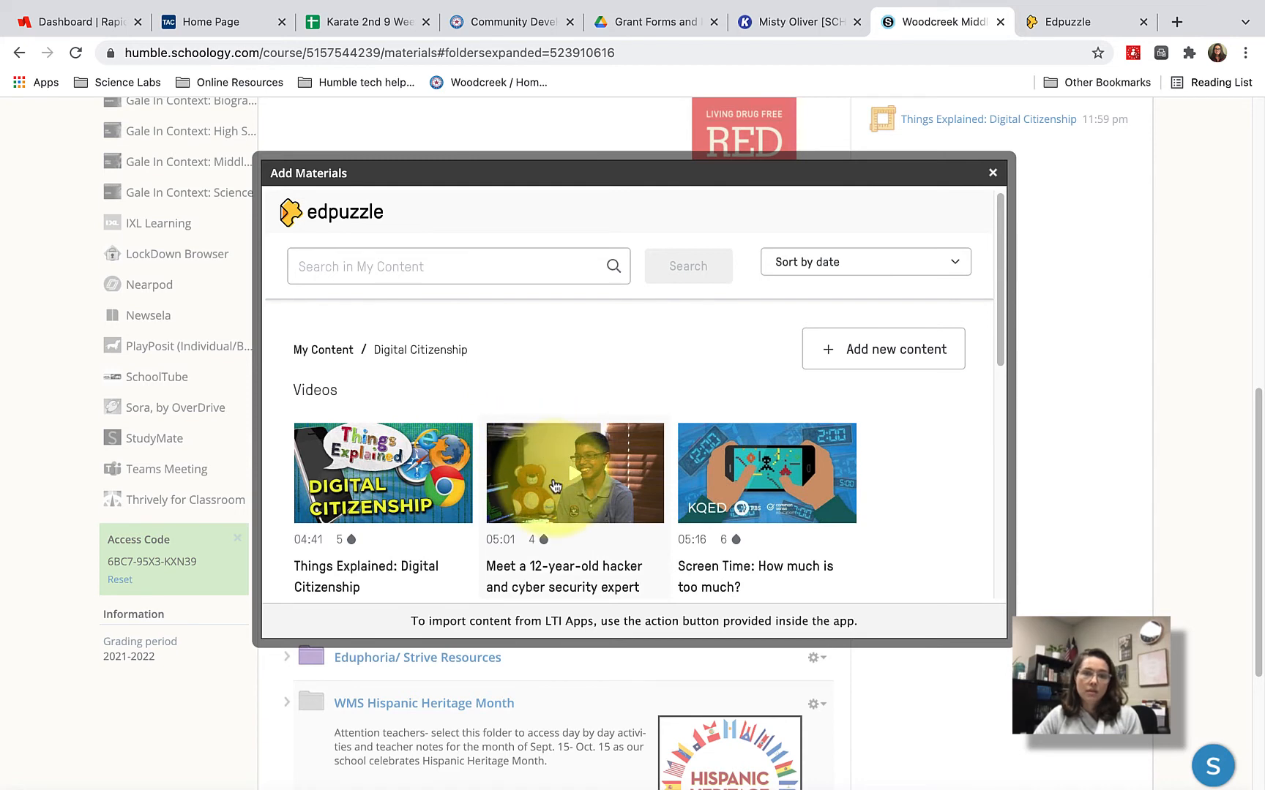
{"action": "left_click", "coordinate": [585, 518]}
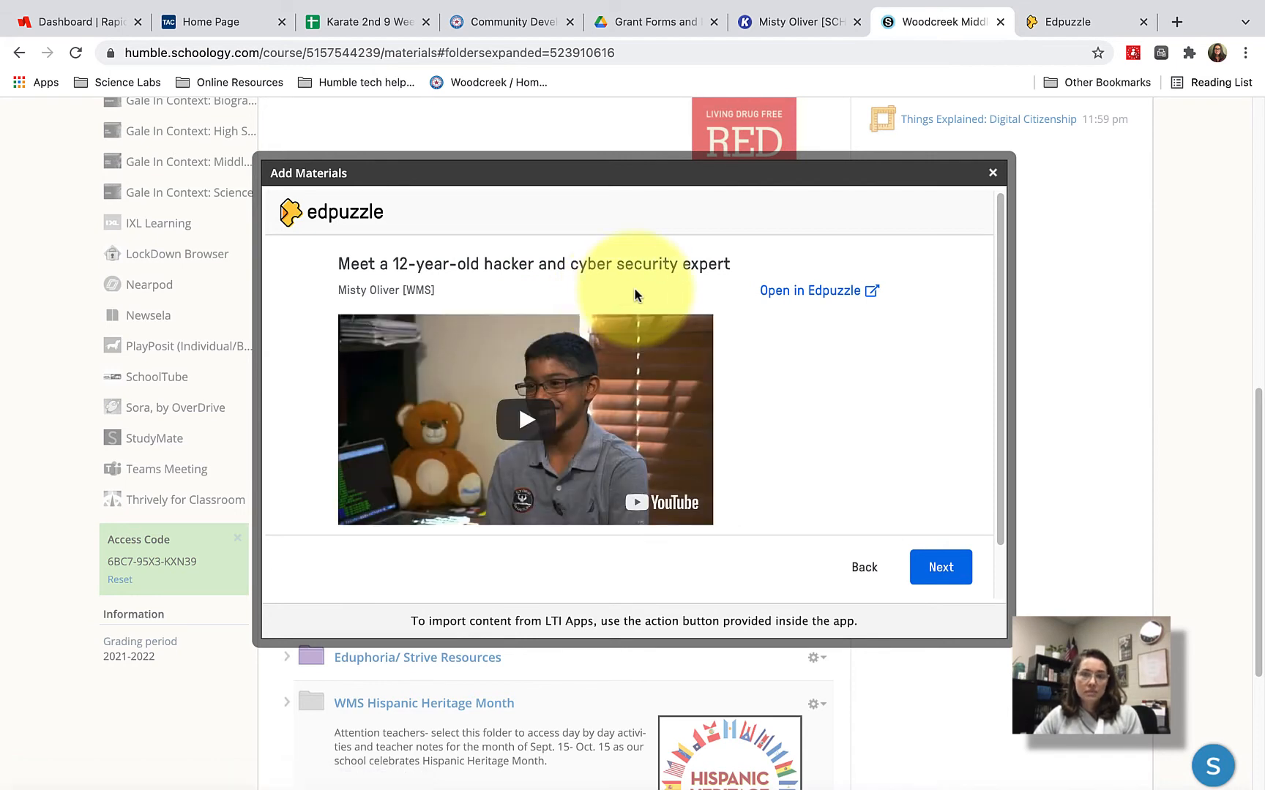
{"action": "scroll", "coordinate": [994, 322], "scroll_direction": "down", "scroll_amount": 2}
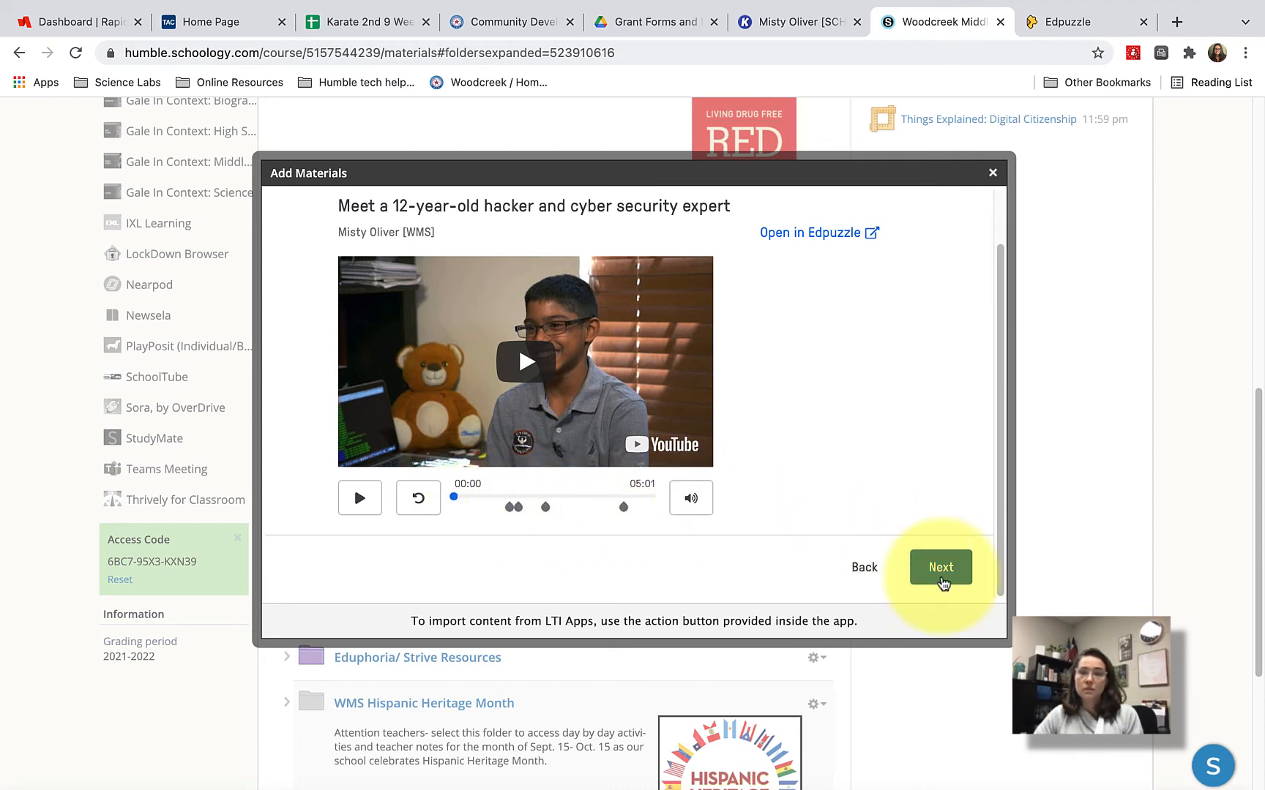
{"action": "left_click", "coordinate": [942, 569]}
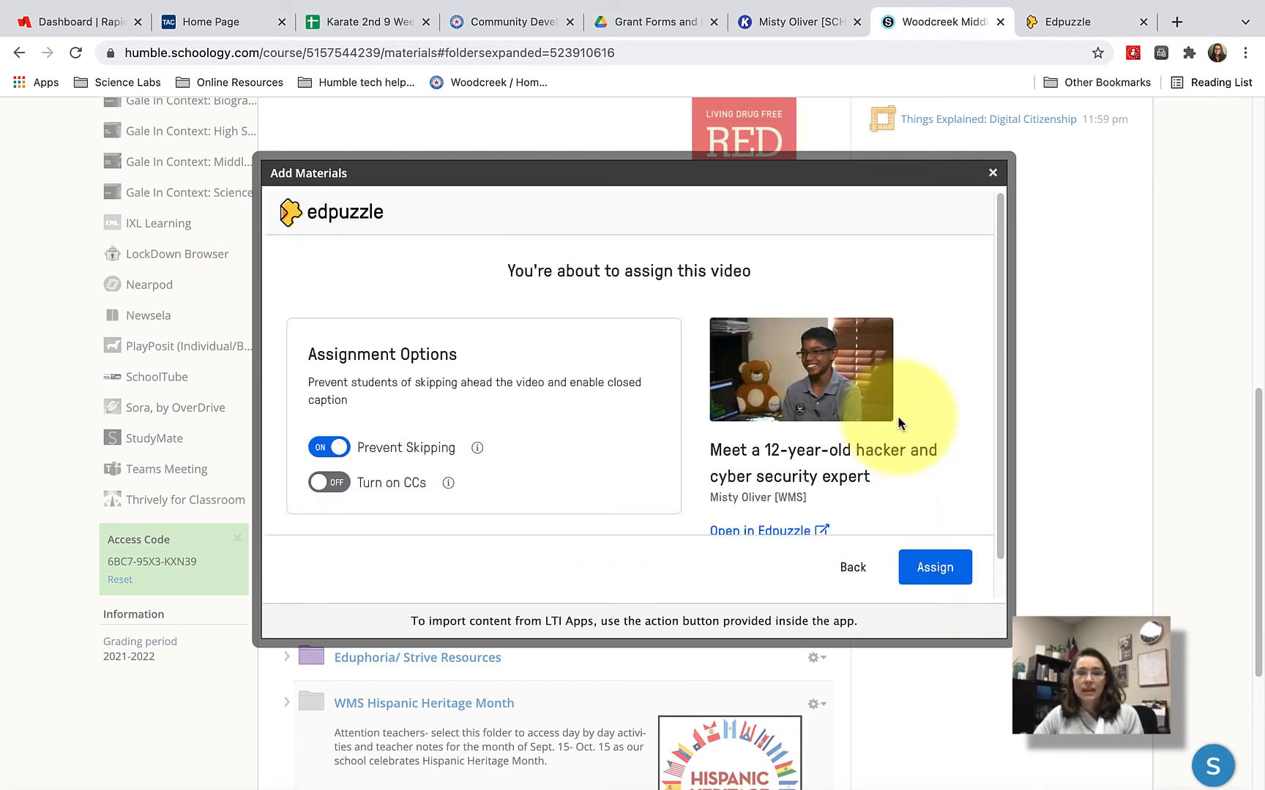
Step: Switch Prevent Skipping off and back on, and assign the 12-year-old hacker video to the Digital Citizenship folder
{"action": "left_click", "coordinate": [343, 453]}
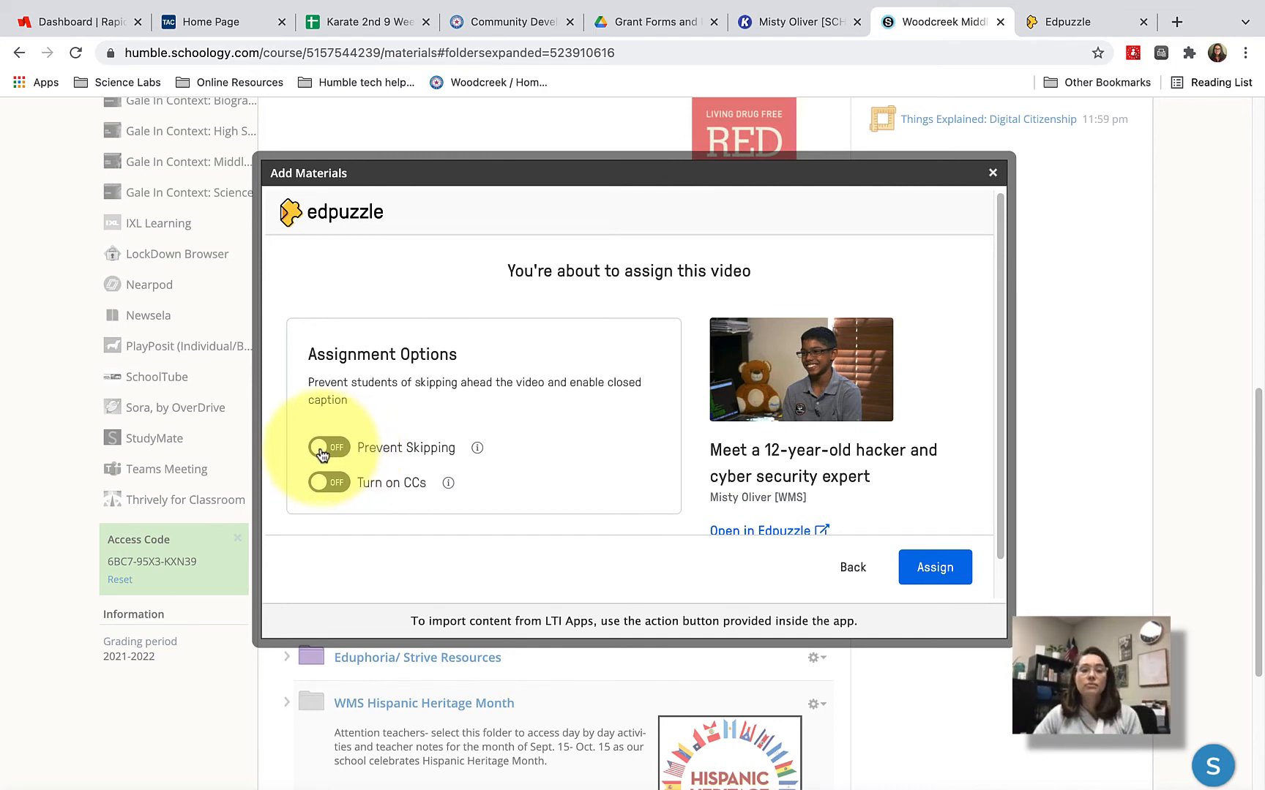
{"action": "left_click", "coordinate": [327, 452]}
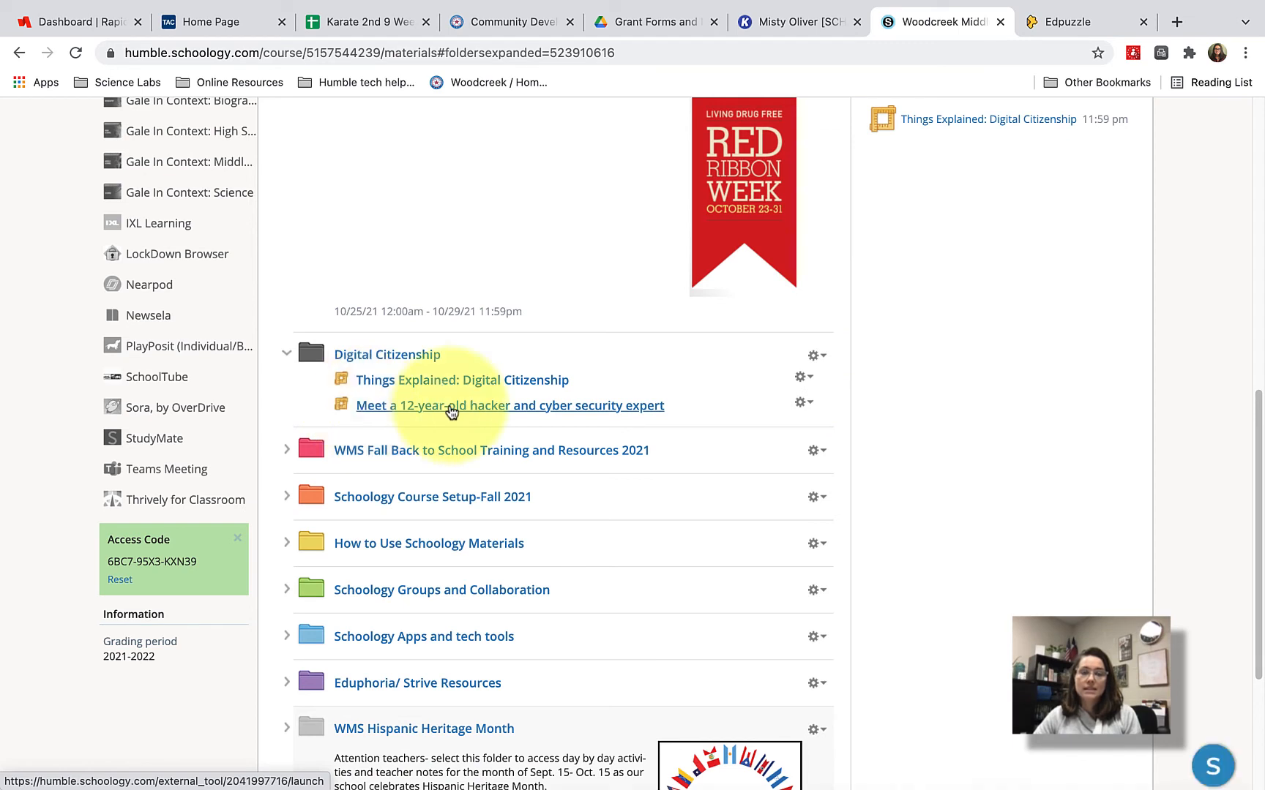
Step: Edit the "Meet a 12-year-old hacker and cyber security expert" assignment and enable grading for it
{"action": "left_click", "coordinate": [804, 404]}
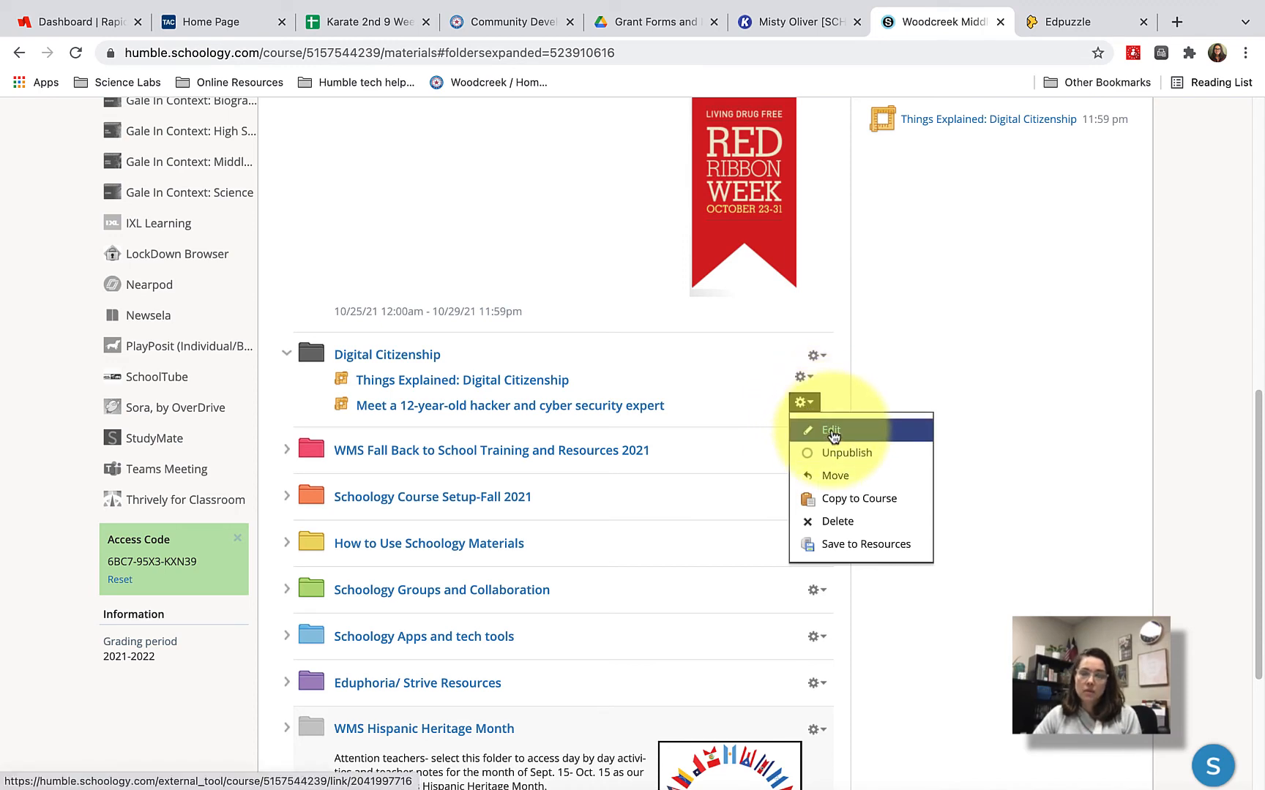
{"action": "left_click", "coordinate": [834, 431]}
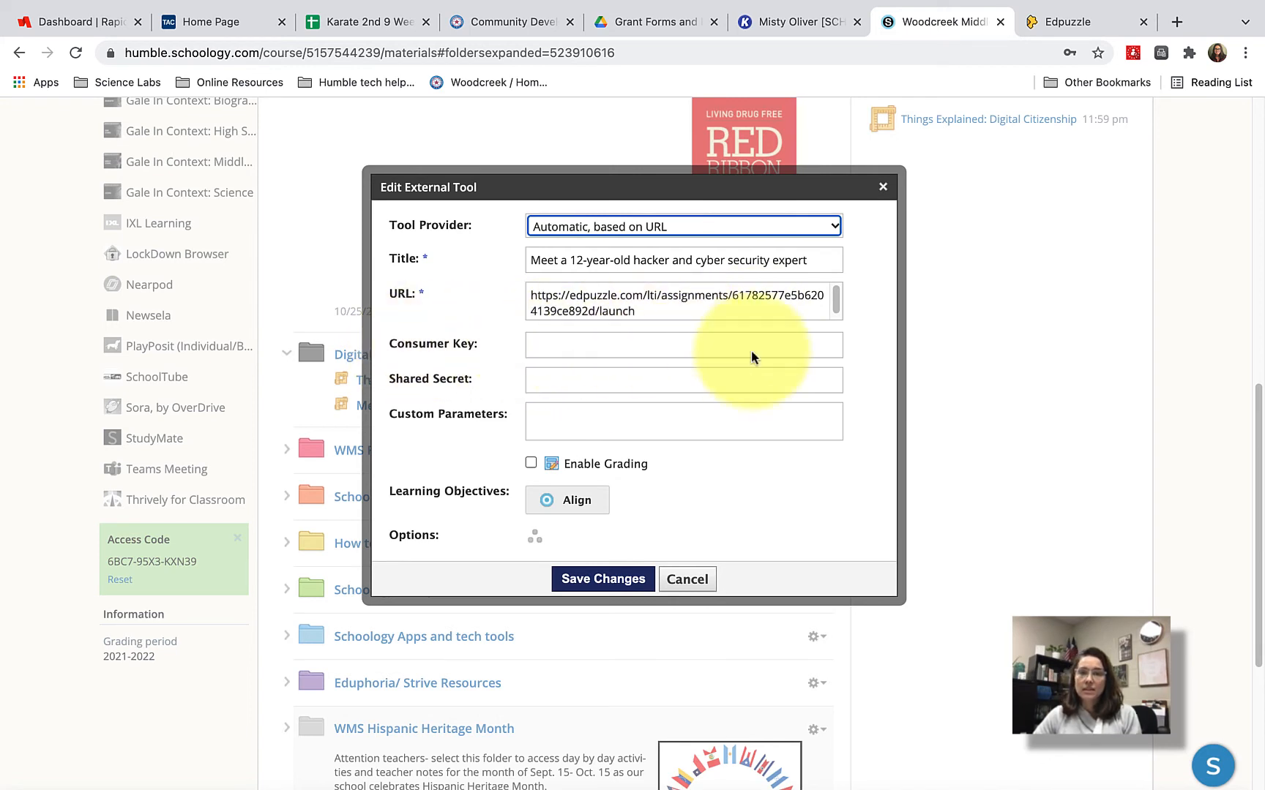
{"action": "left_click", "coordinate": [530, 464]}
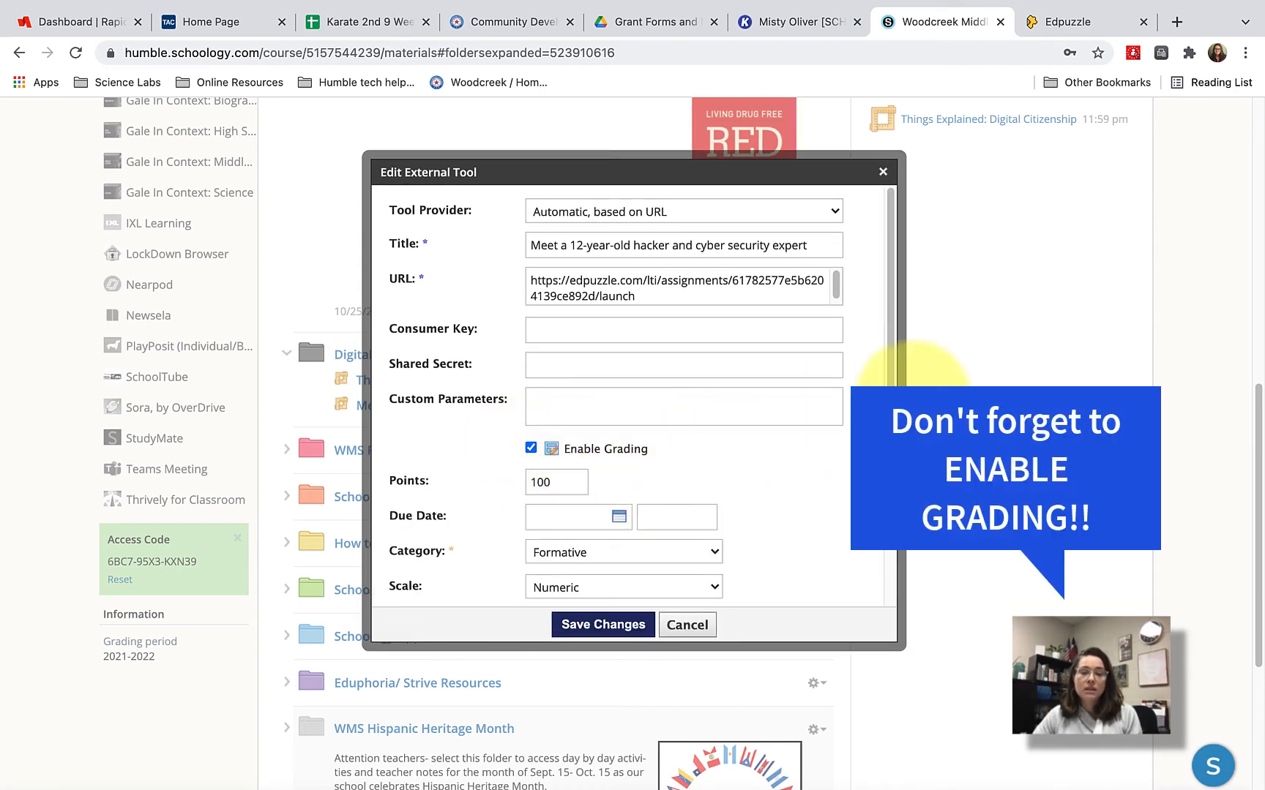
Step: Set the assignment's due date to 10/29/21 at 11:59PM and save the changes
{"action": "scroll", "coordinate": [891, 385], "scroll_direction": "down", "scroll_amount": 3}
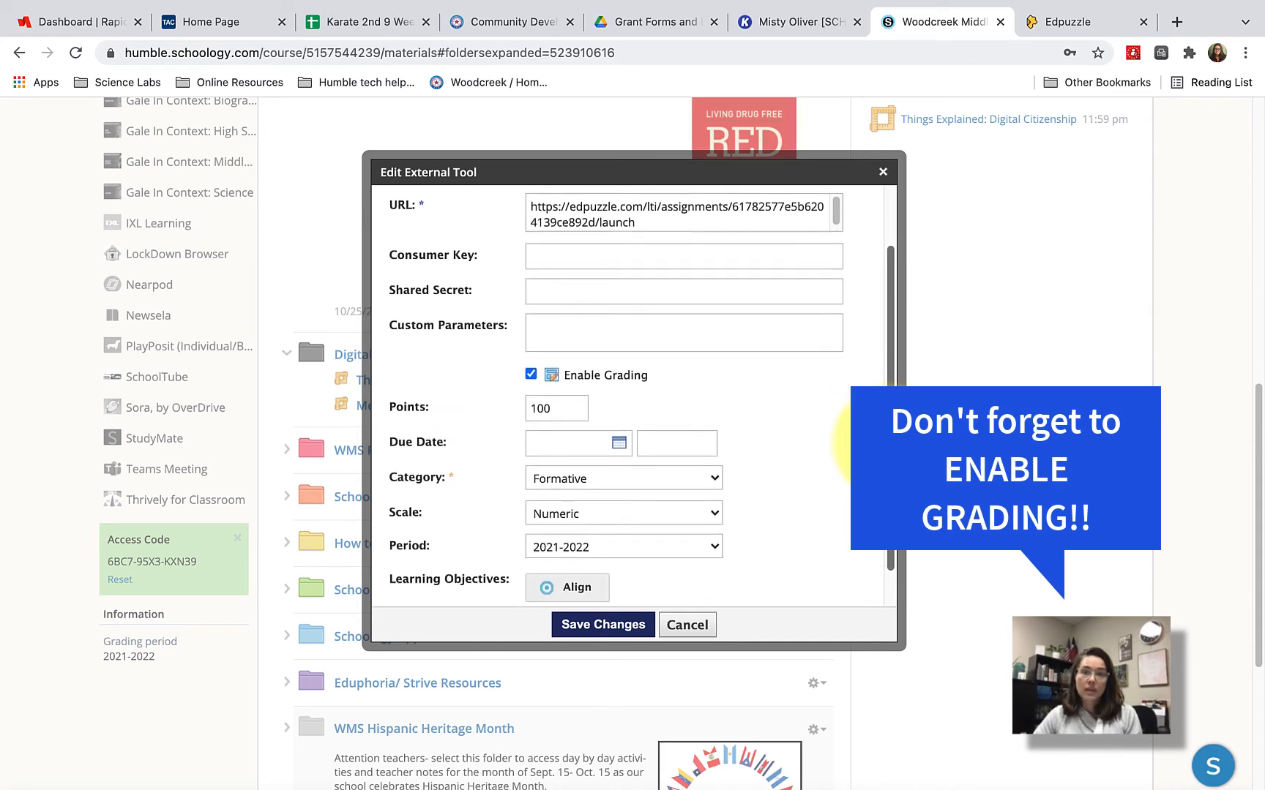
{"action": "left_click", "coordinate": [618, 401]}
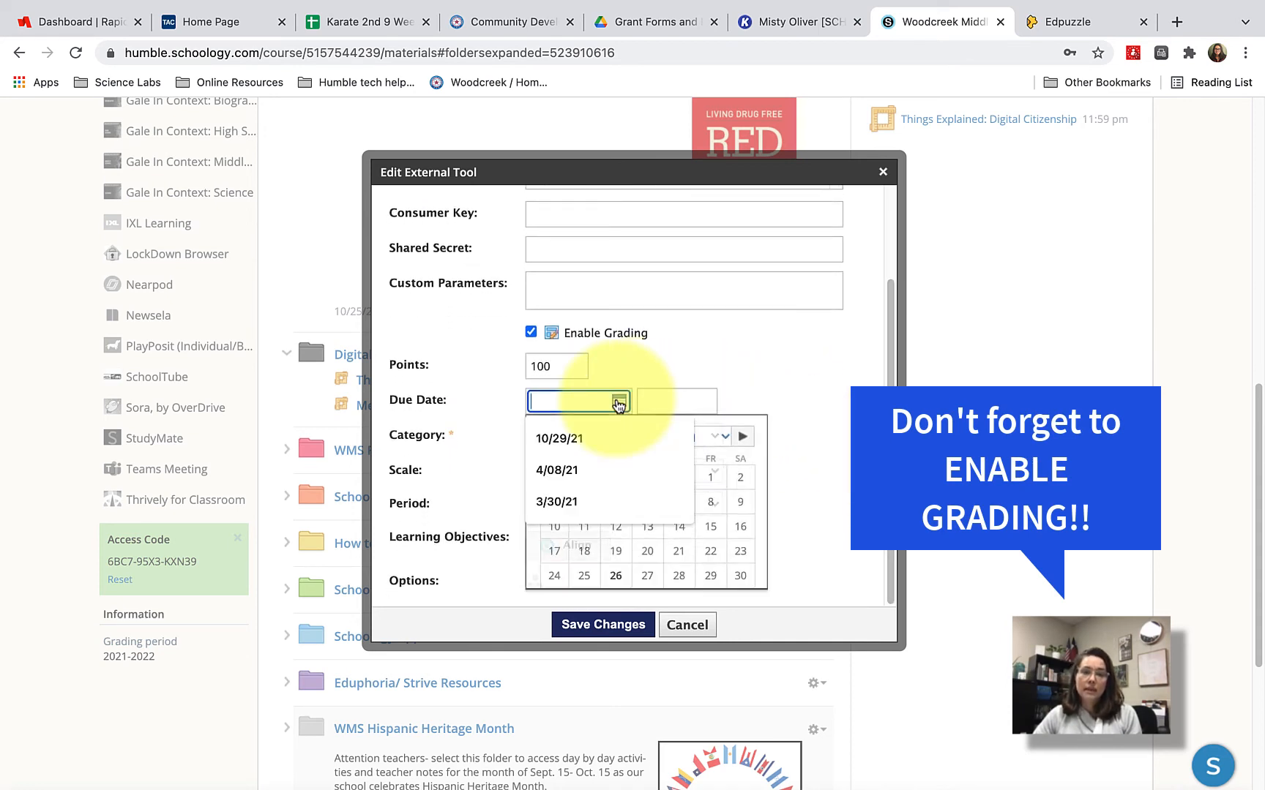
{"action": "left_click", "coordinate": [712, 579]}
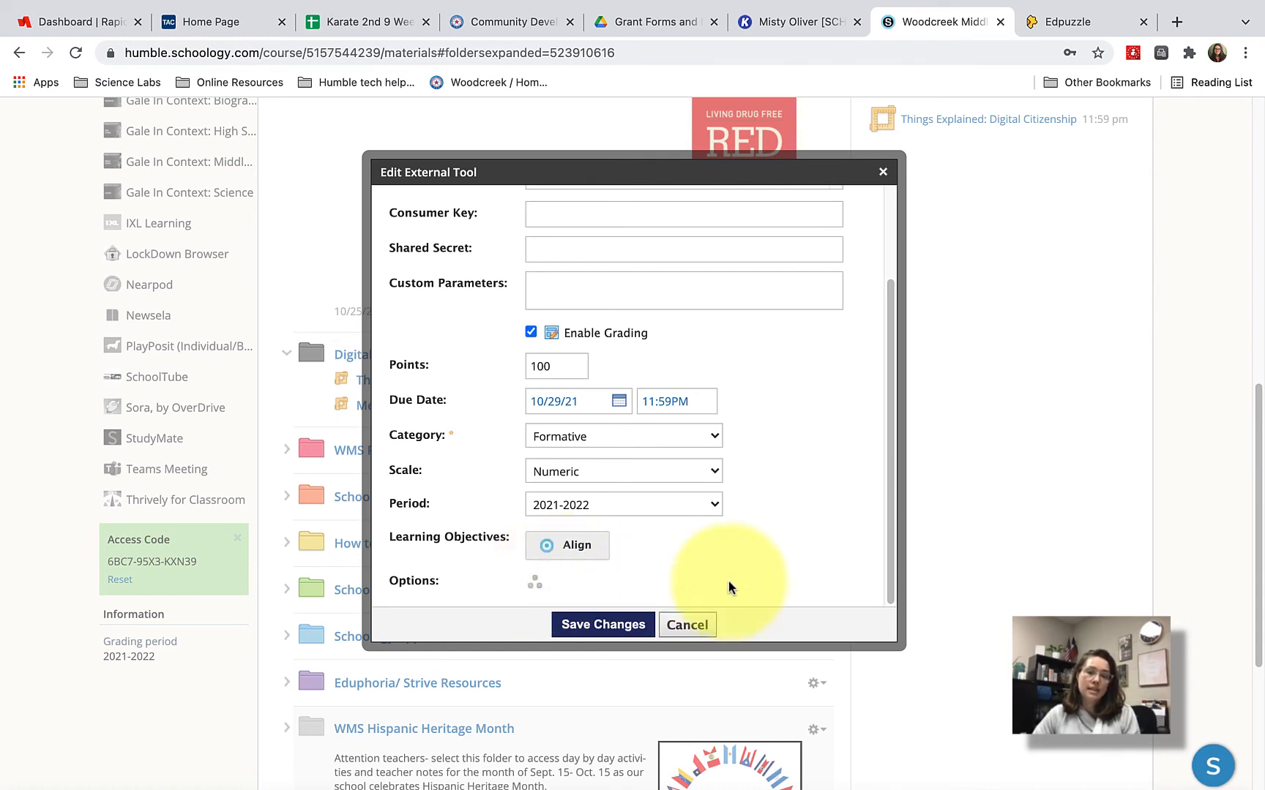
{"action": "left_click", "coordinate": [604, 626]}
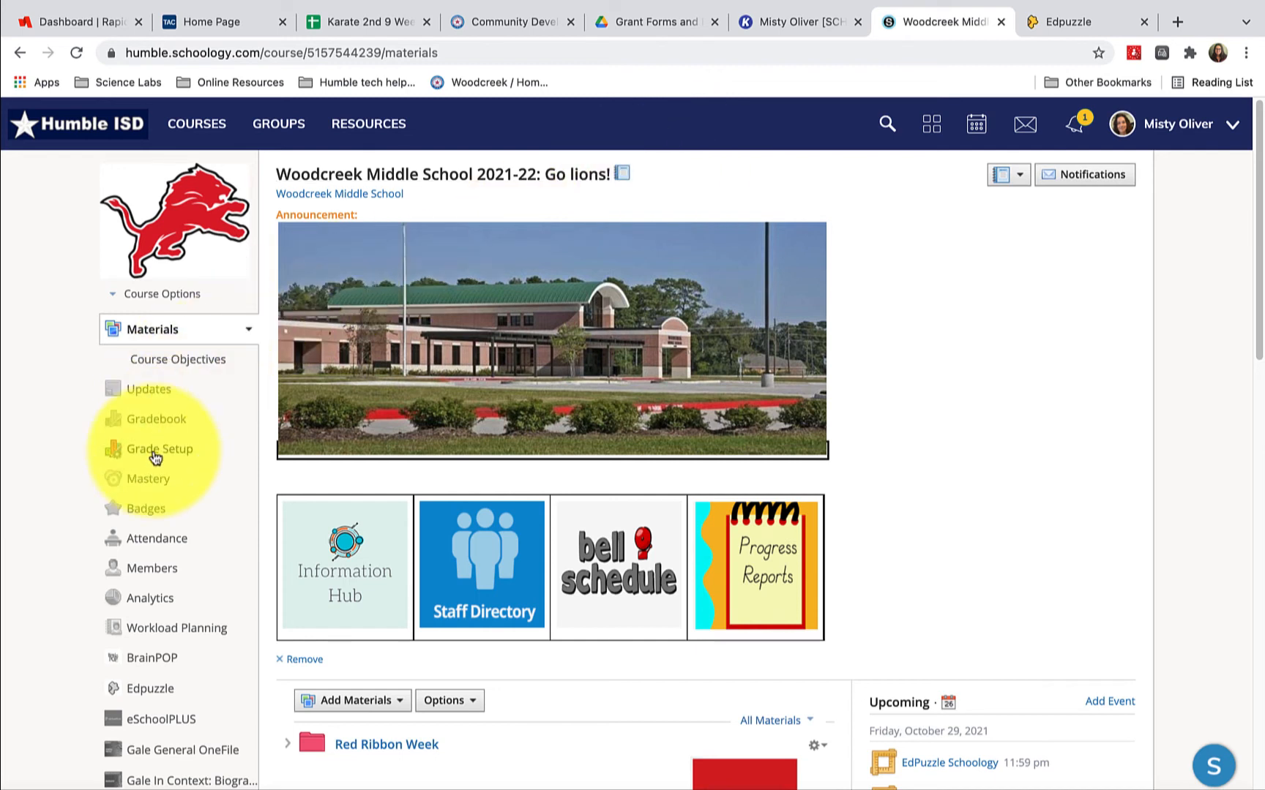
Step: Open the course gradebook and examine the grade columns for the Edpuzzle assignments with the latest due dates
{"action": "left_click", "coordinate": [169, 428]}
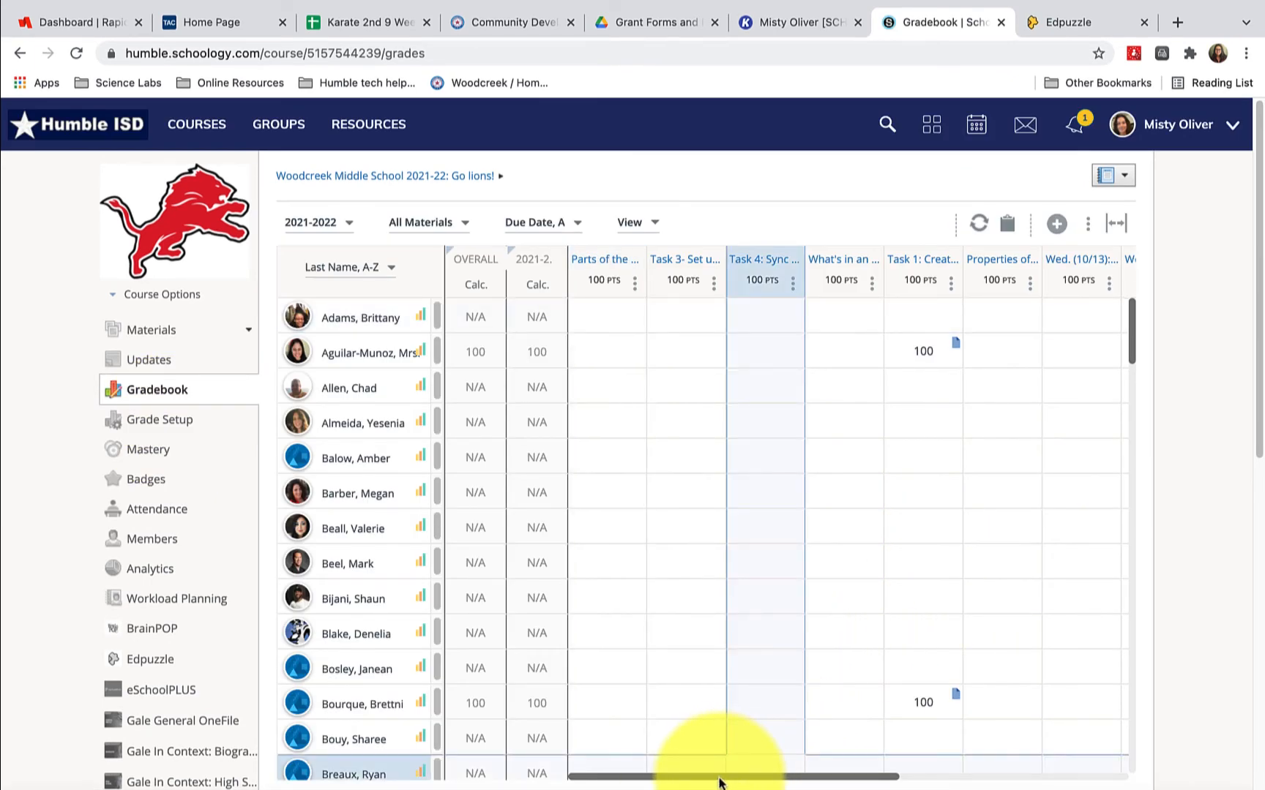
{"action": "left_click_drag", "start_coordinate": [719, 783], "coordinate": [1091, 781]}
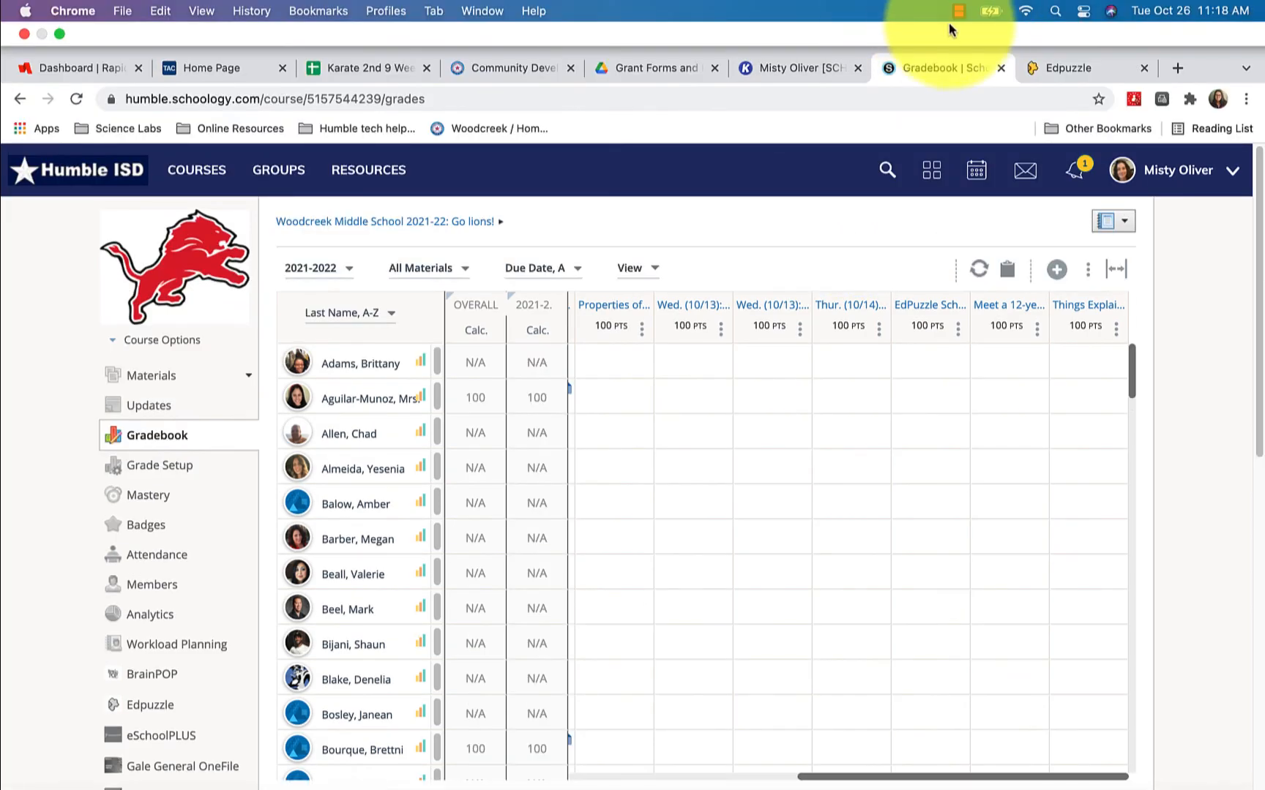
{"action": "left_click", "coordinate": [959, 11]}
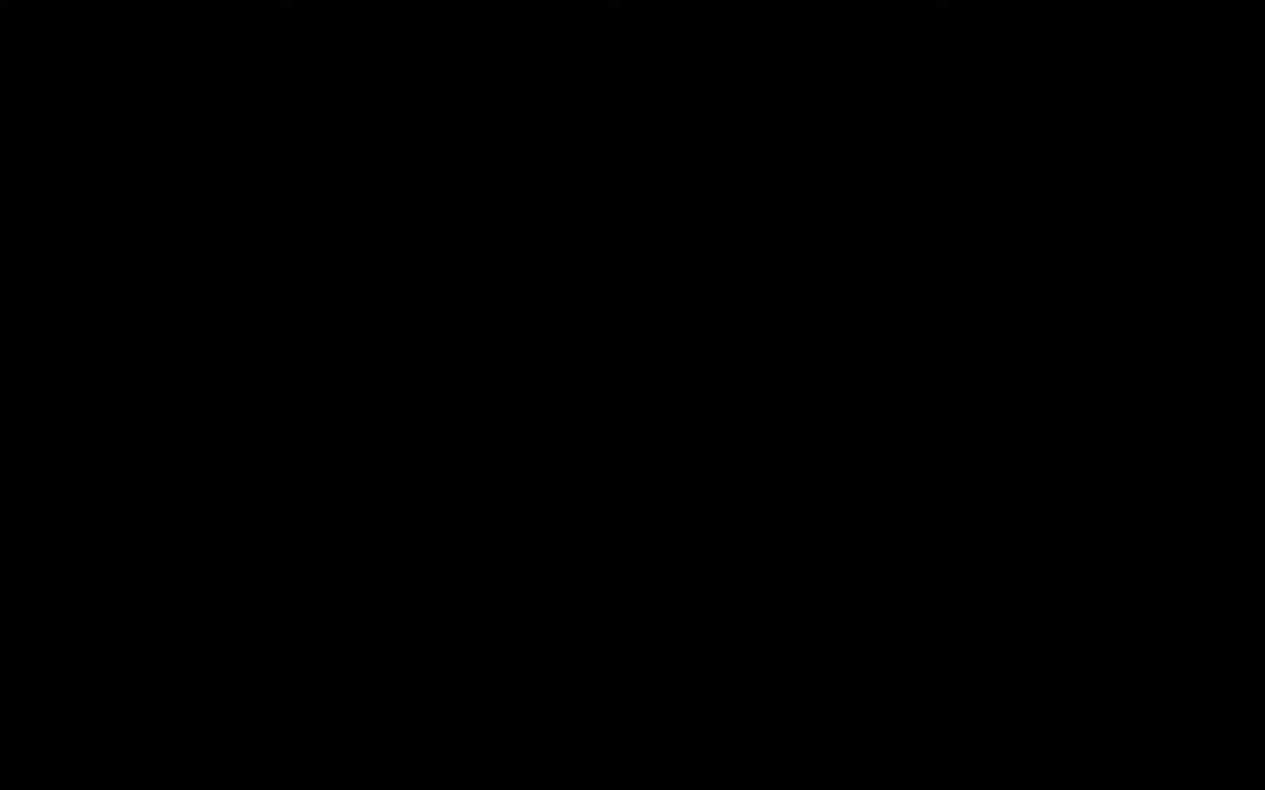